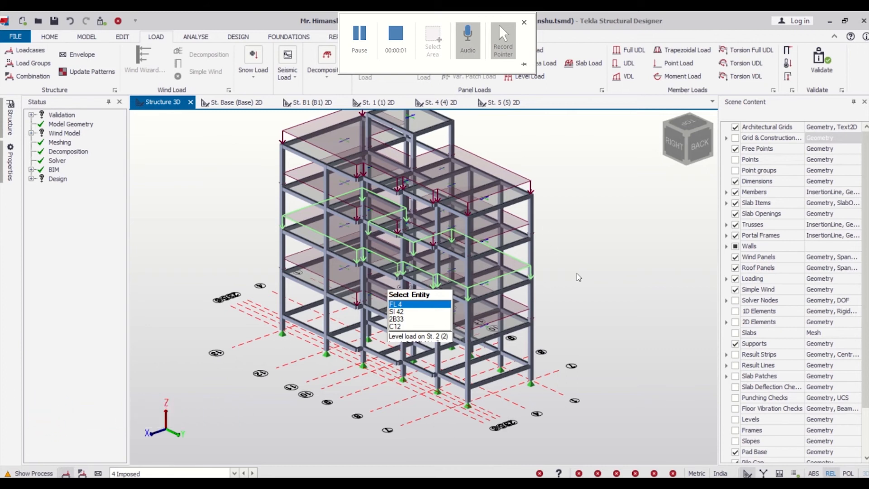
- Select the whole structure and set the longitudinal and links reinforcement classes of its cast-in-place beams to Fe 500
{"action": "scroll", "coordinate": [406, 310], "scroll_direction": "down", "scroll_amount": 3}
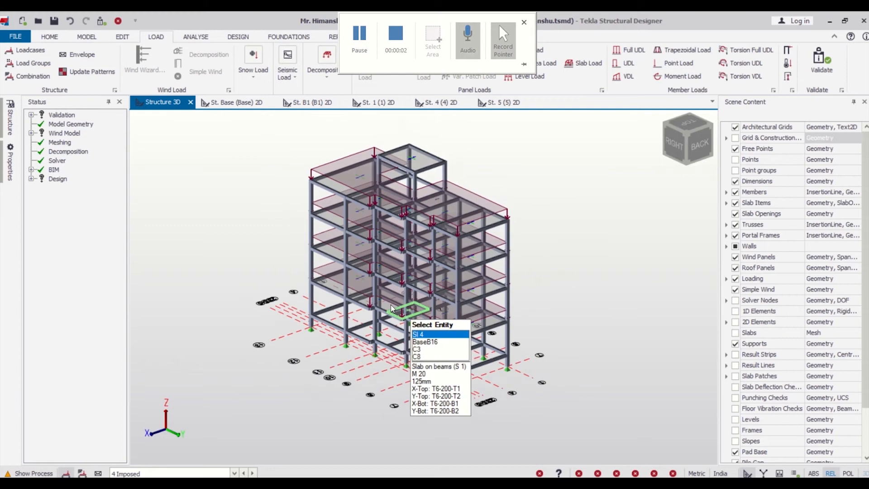
{"action": "right_click_drag", "start_coordinate": [563, 351], "coordinate": [171, 363]}
{"action": "right_click_drag", "start_coordinate": [381, 396], "coordinate": [514, 322]}
{"action": "scroll", "coordinate": [412, 306], "scroll_direction": "down", "scroll_amount": 2}
{"action": "mouse_move", "coordinate": [413, 306]}
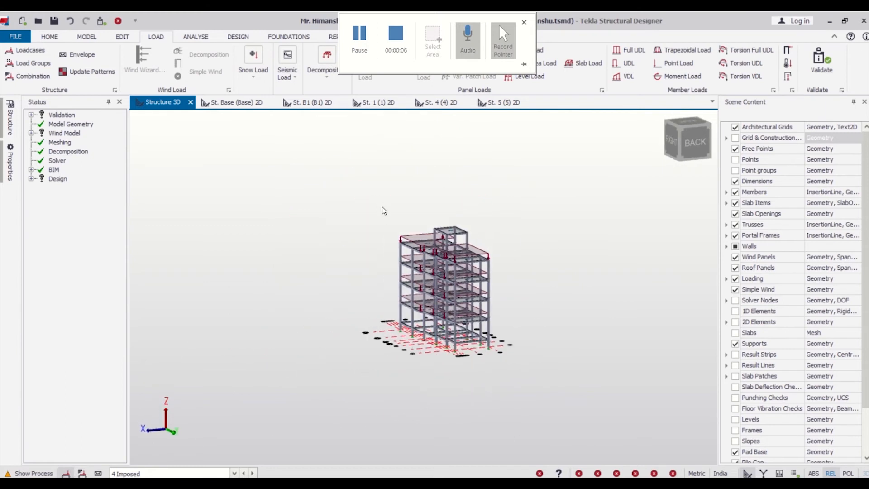
{"action": "left_click_drag", "start_coordinate": [378, 204], "coordinate": [539, 397]}
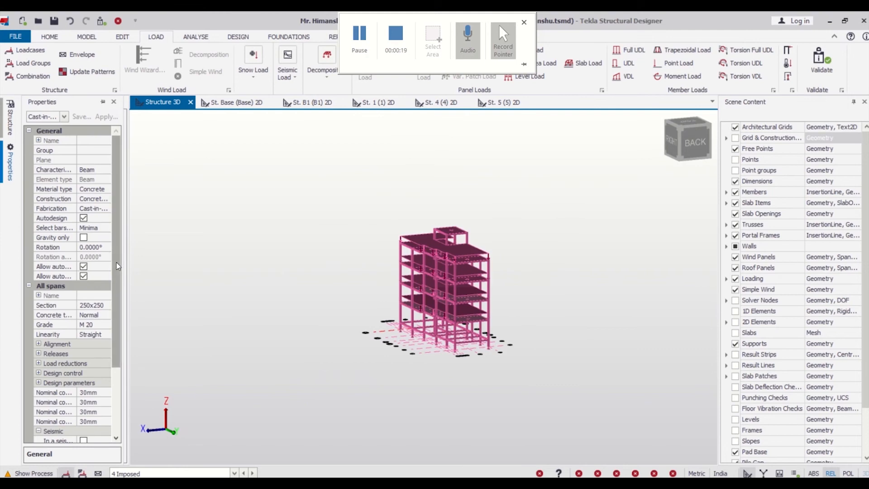
{"action": "left_click_drag", "start_coordinate": [117, 266], "coordinate": [115, 347]}
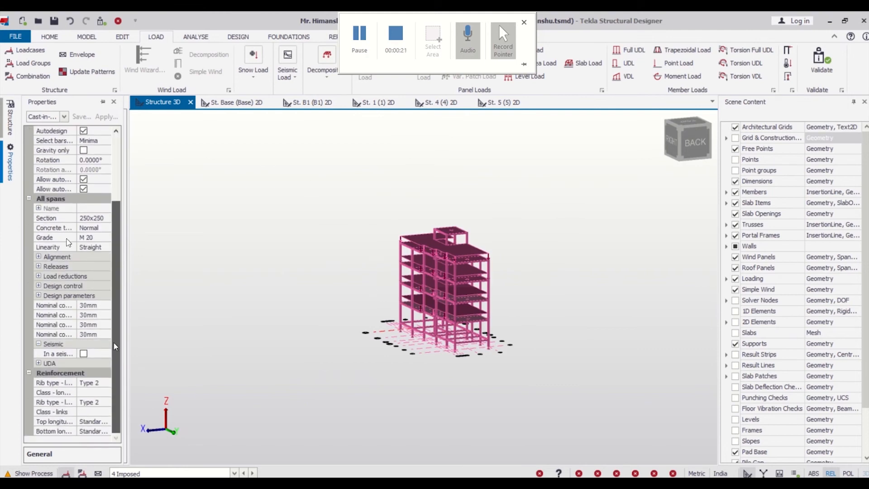
{"action": "left_click", "coordinate": [105, 393]}
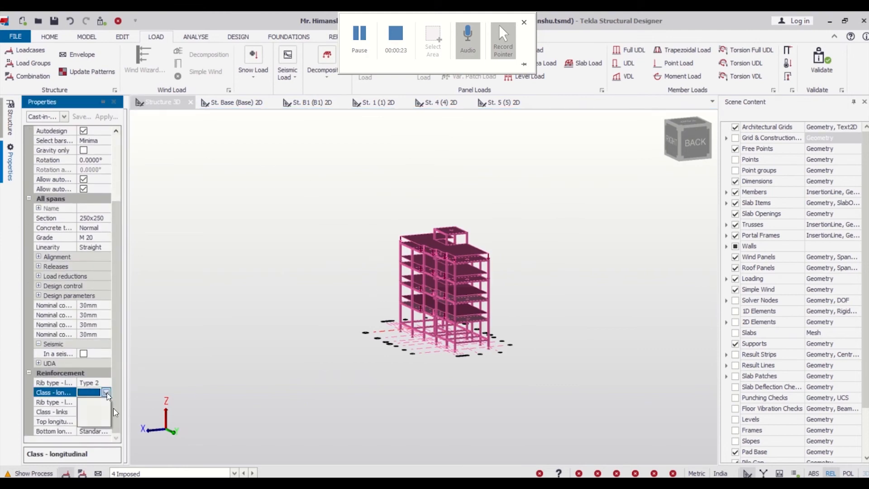
{"action": "left_click", "coordinate": [102, 412]}
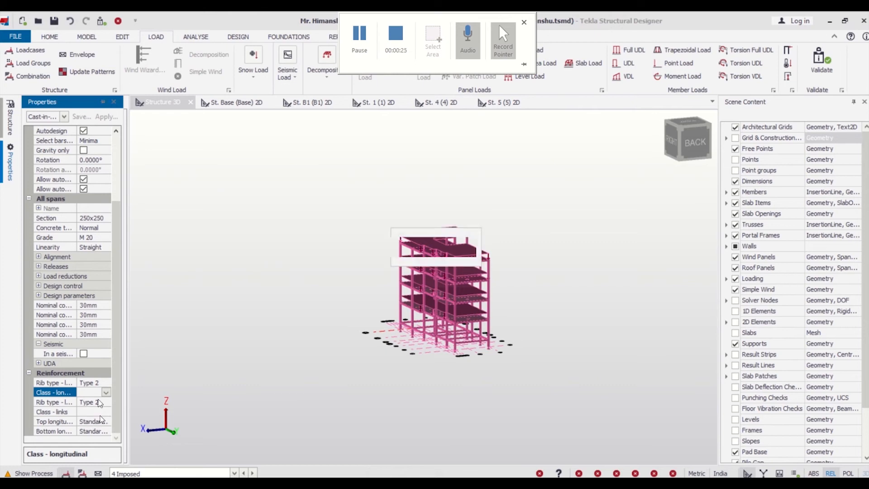
{"action": "left_click", "coordinate": [105, 413]}
{"action": "left_click", "coordinate": [100, 423]}
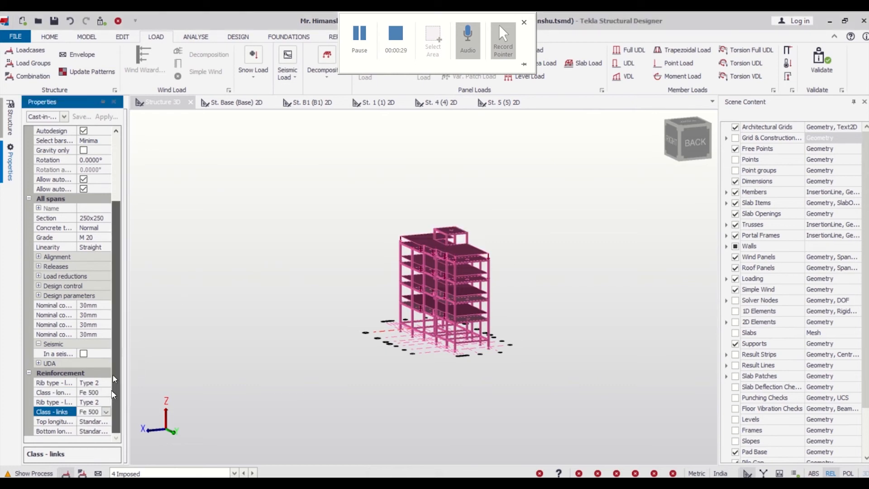
{"action": "left_click", "coordinate": [206, 312]}
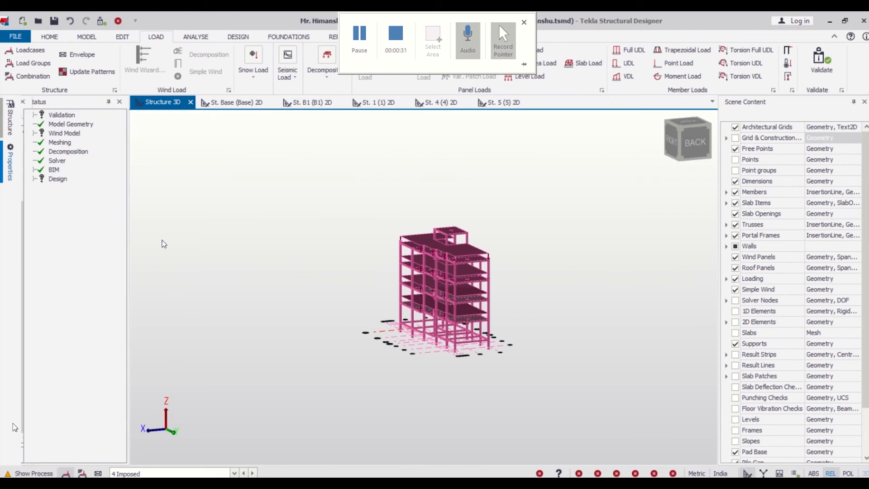
- Include the selected cast-in-place concrete columns in the seismic force resisting system, with SFRS type Ordinary moment frame
{"action": "mouse_move", "coordinate": [10, 163]}
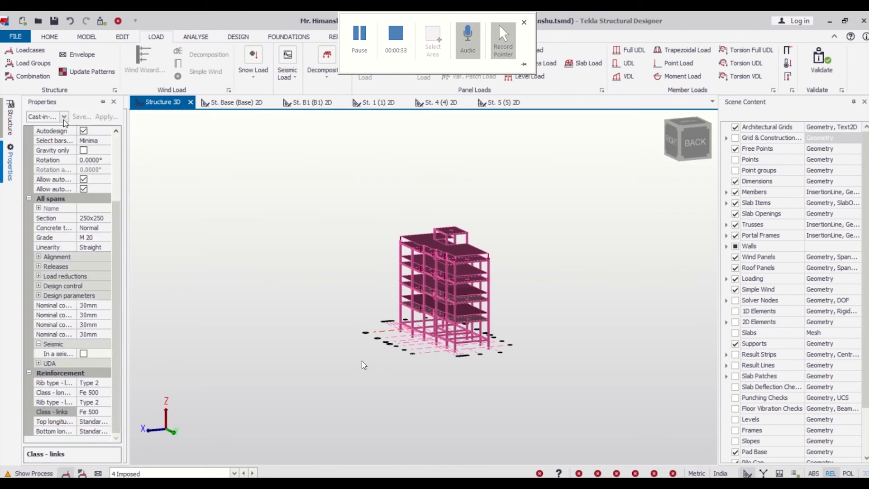
{"action": "left_click", "coordinate": [65, 116]}
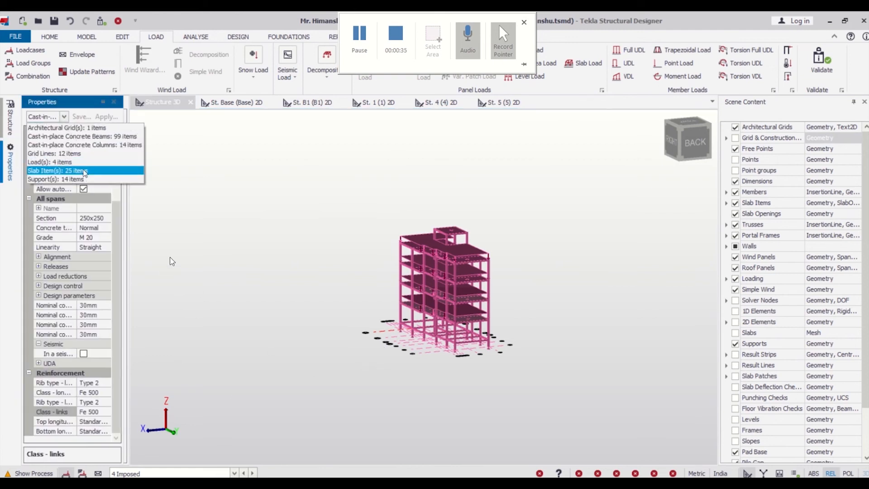
{"action": "key", "text": "Up"}
{"action": "key", "text": "Up"}
{"action": "key", "text": "Up"}
{"action": "key", "text": "Return"}
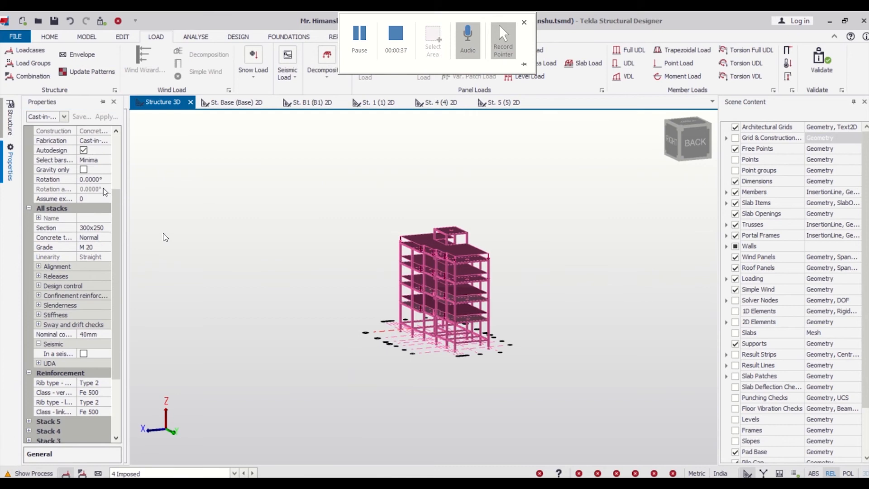
{"action": "left_click_drag", "start_coordinate": [116, 210], "coordinate": [144, 125]}
{"action": "mouse_move", "coordinate": [6, 156]}
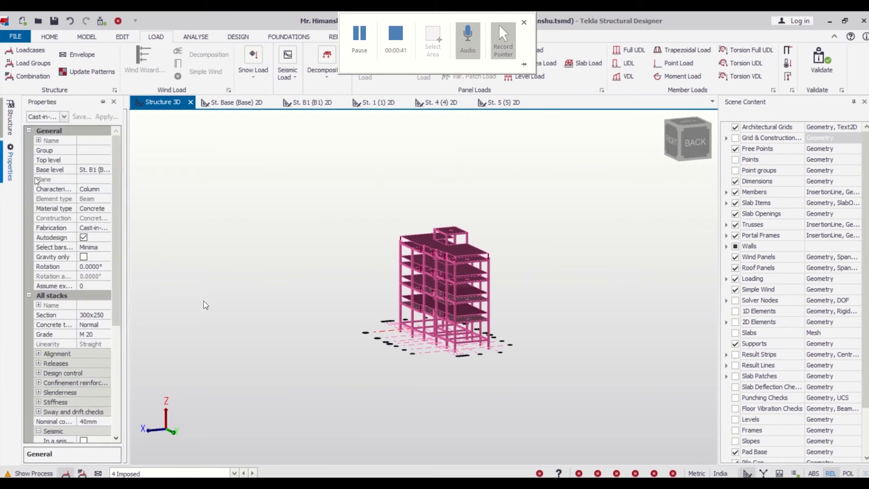
{"action": "scroll", "coordinate": [91, 317], "scroll_direction": "down", "scroll_amount": 3}
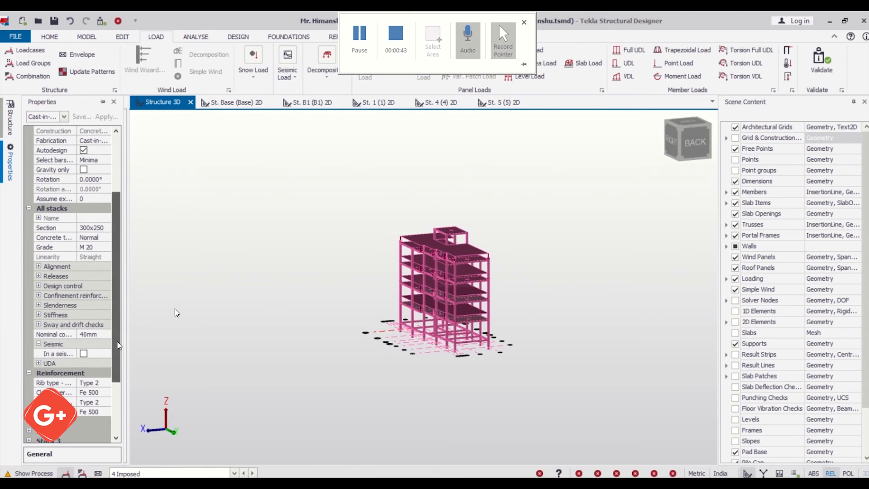
{"action": "left_click", "coordinate": [83, 353]}
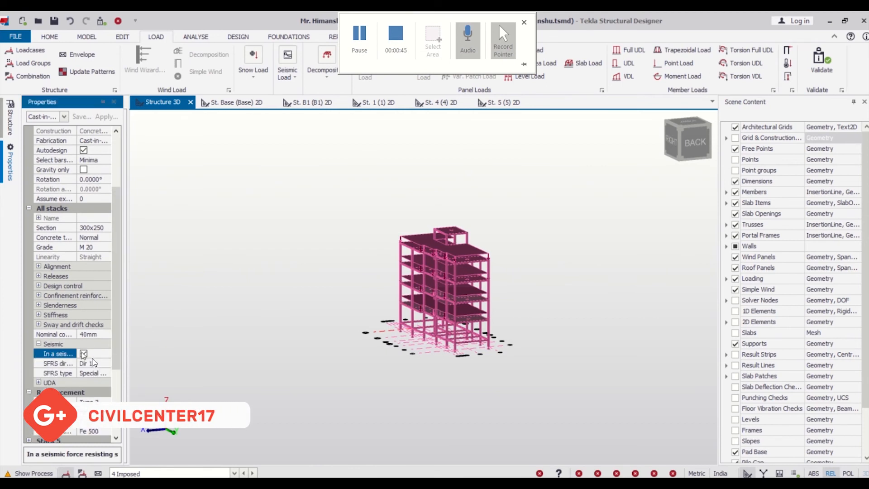
{"action": "left_click", "coordinate": [90, 373]}
{"action": "left_click", "coordinate": [106, 373]}
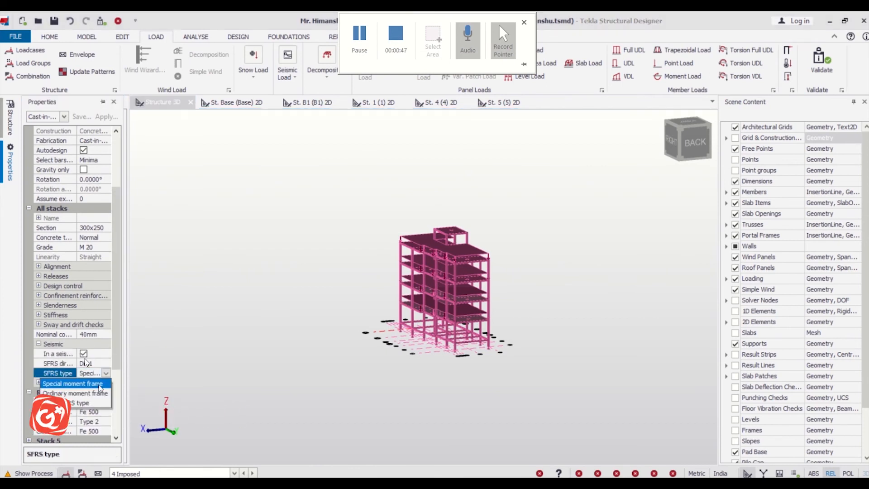
{"action": "left_click", "coordinate": [97, 393]}
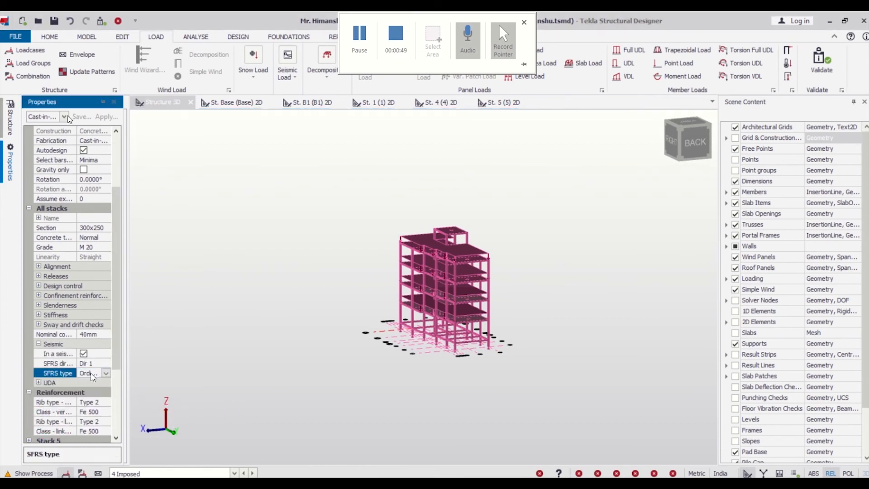
- Include the selected cast-in-place concrete beams in the seismic force resisting system, with SFRS type Ordinary moment frame
{"action": "left_click", "coordinate": [68, 144]}
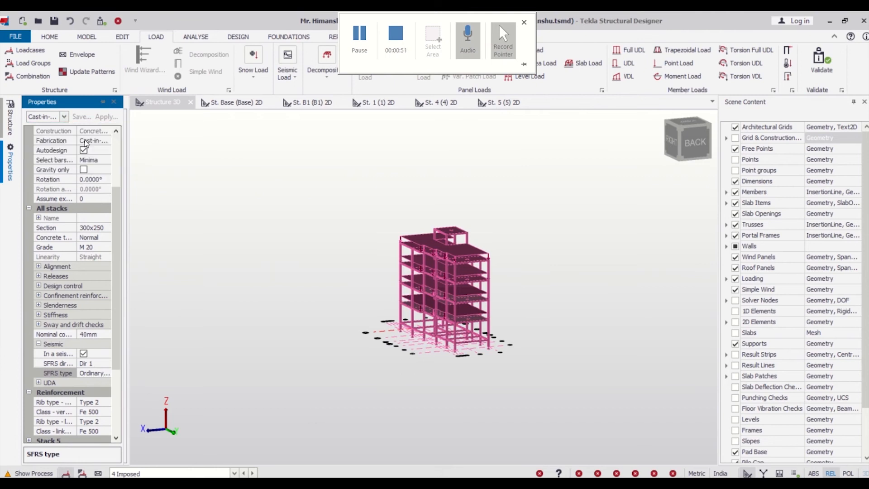
{"action": "left_click", "coordinate": [84, 354]}
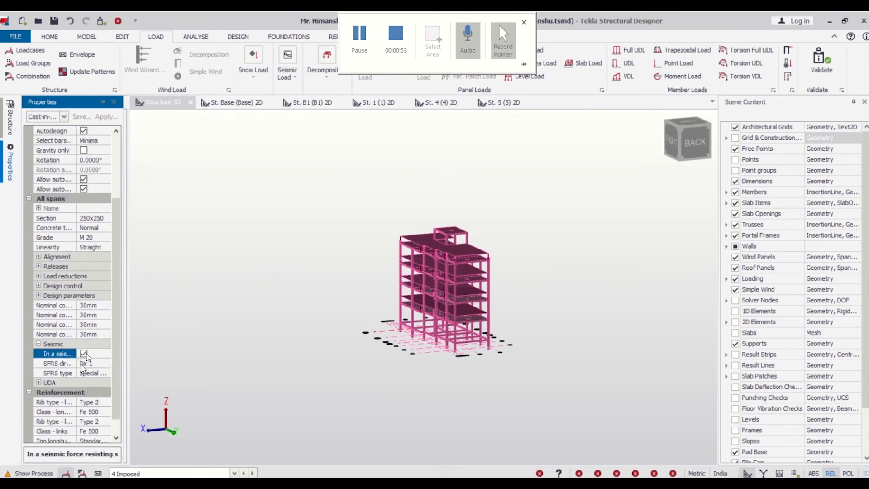
{"action": "left_click", "coordinate": [103, 374]}
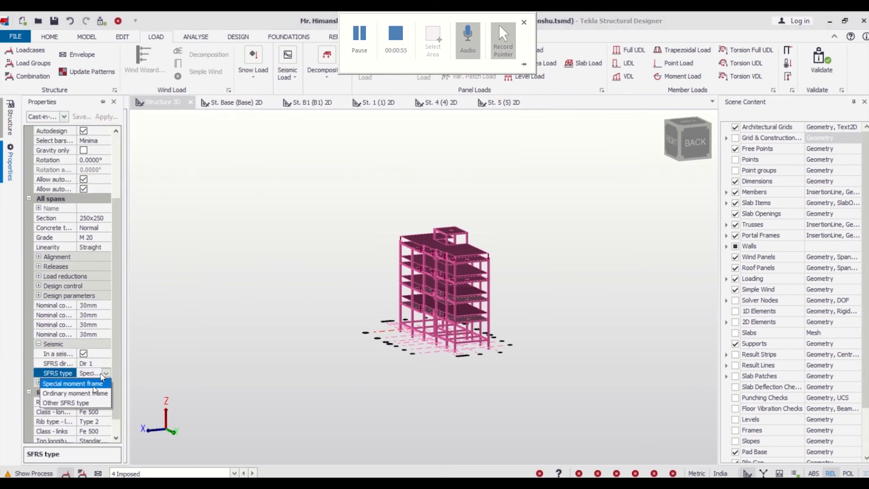
{"action": "left_click", "coordinate": [93, 393]}
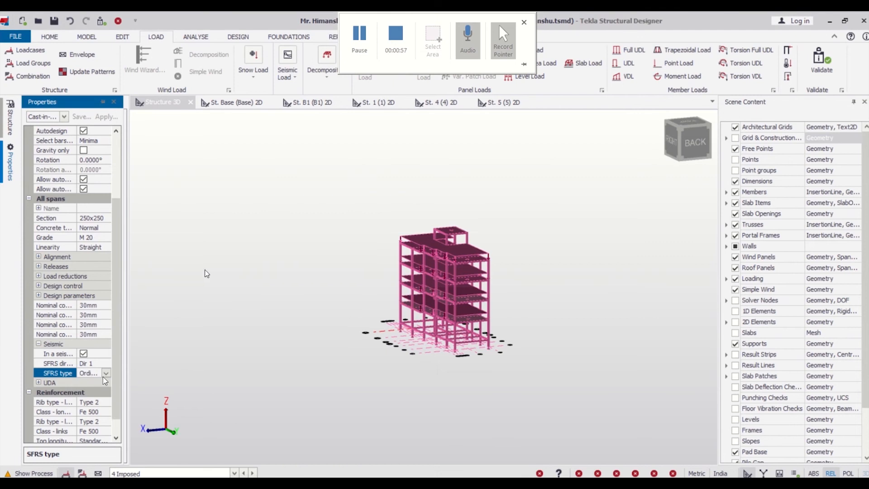
{"action": "left_click", "coordinate": [223, 329]}
{"action": "scroll", "coordinate": [470, 294], "scroll_direction": "up", "scroll_amount": 3}
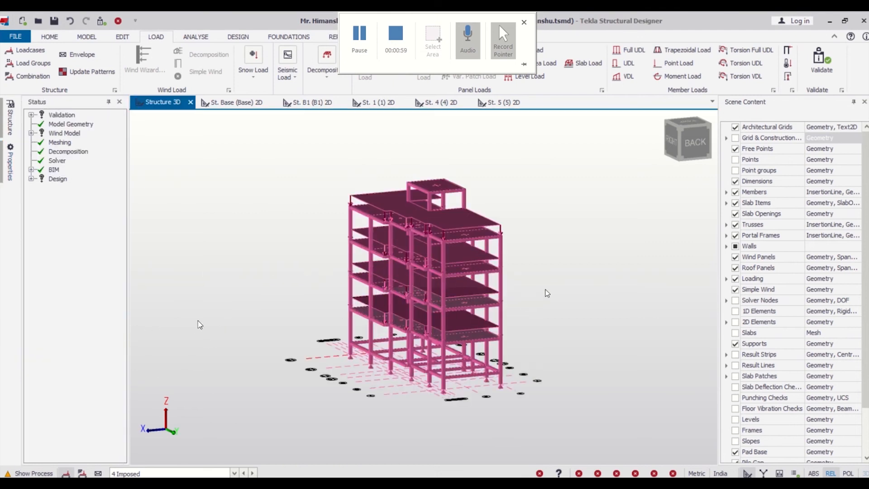
{"action": "left_click", "coordinate": [361, 44]}
{"action": "left_click", "coordinate": [284, 196]}
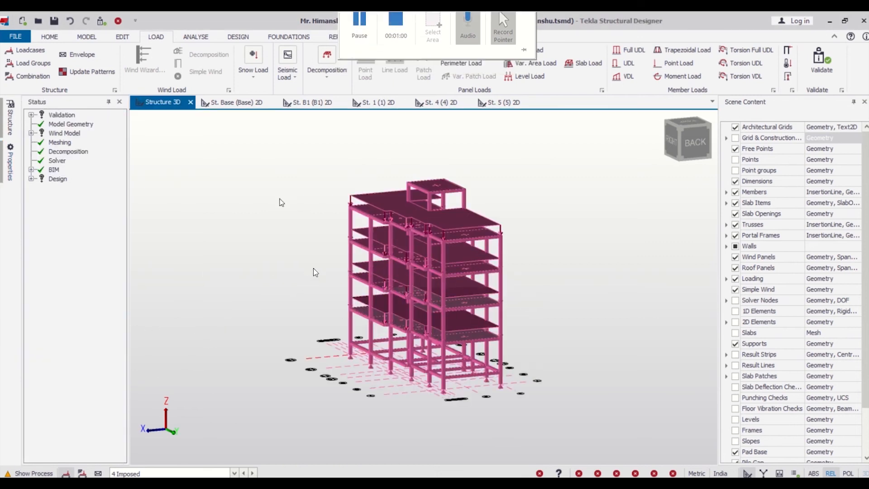
{"action": "scroll", "coordinate": [418, 330], "scroll_direction": "up", "scroll_amount": 2}
{"action": "scroll", "coordinate": [376, 254], "scroll_direction": "down", "scroll_amount": 3}
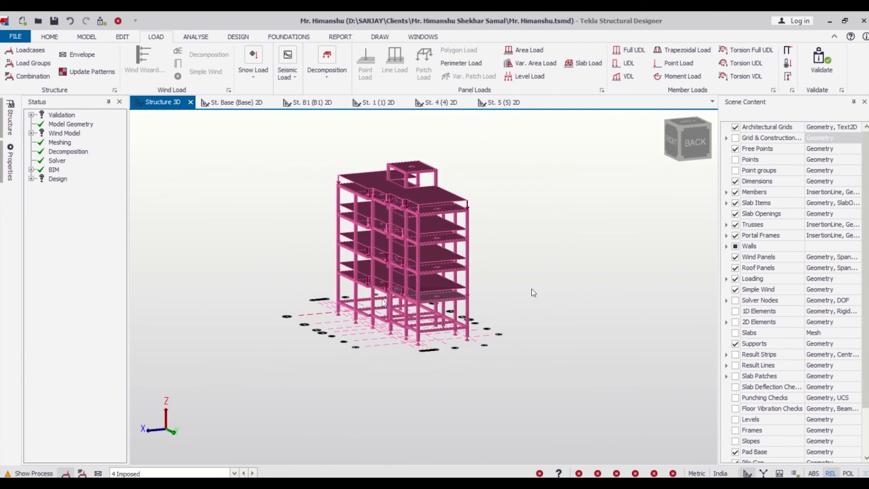
- Select only the beams and slabs of the four loaded floors in side elevation and give the beams a new rectangular 250x350 section
{"action": "right_click_drag", "start_coordinate": [531, 288], "coordinate": [495, 353]}
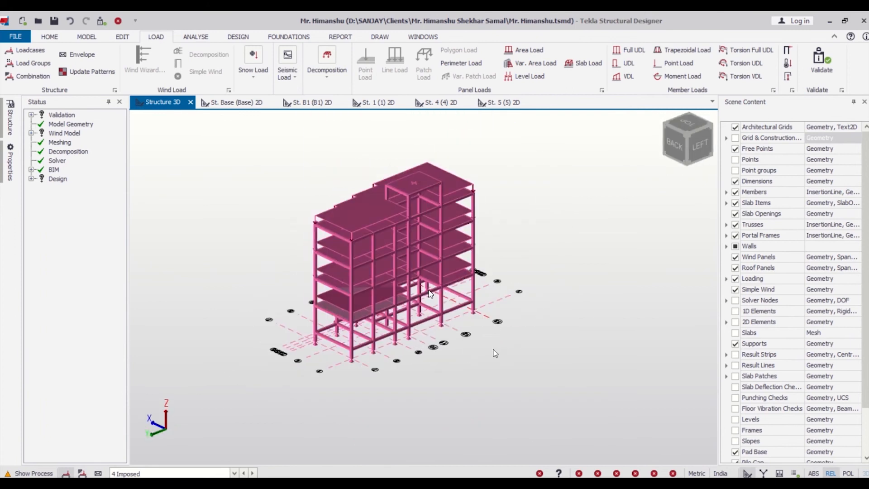
{"action": "right_click_drag", "start_coordinate": [329, 383], "coordinate": [713, 336]}
{"action": "right_click_drag", "start_coordinate": [343, 394], "coordinate": [392, 397]}
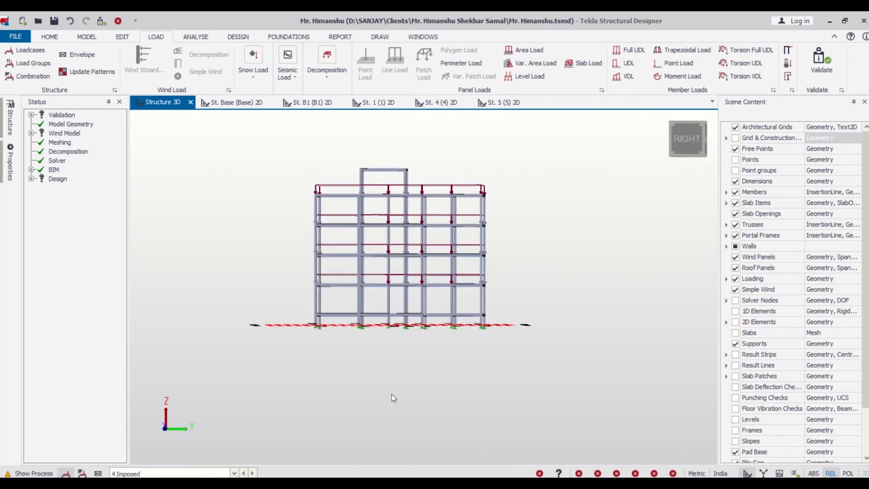
{"action": "left_click_drag", "start_coordinate": [272, 184], "coordinate": [574, 293]}
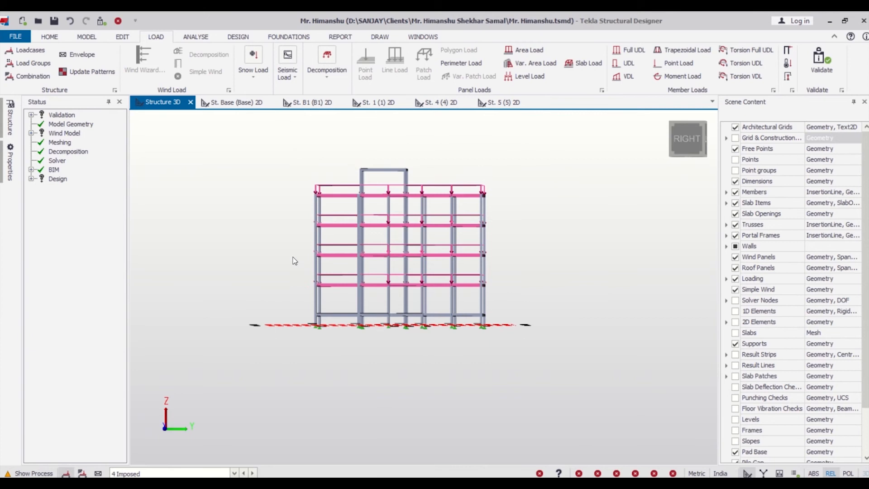
{"action": "right_click_drag", "start_coordinate": [550, 327], "coordinate": [388, 331]}
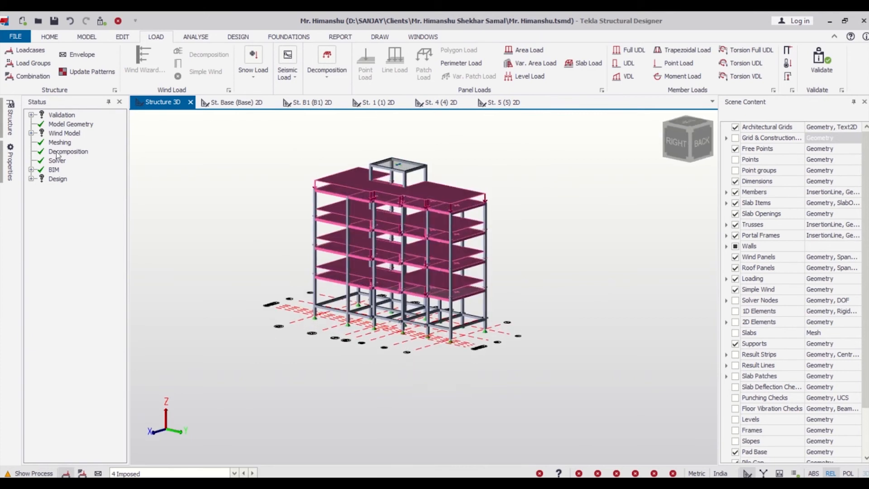
{"action": "left_click", "coordinate": [10, 162]}
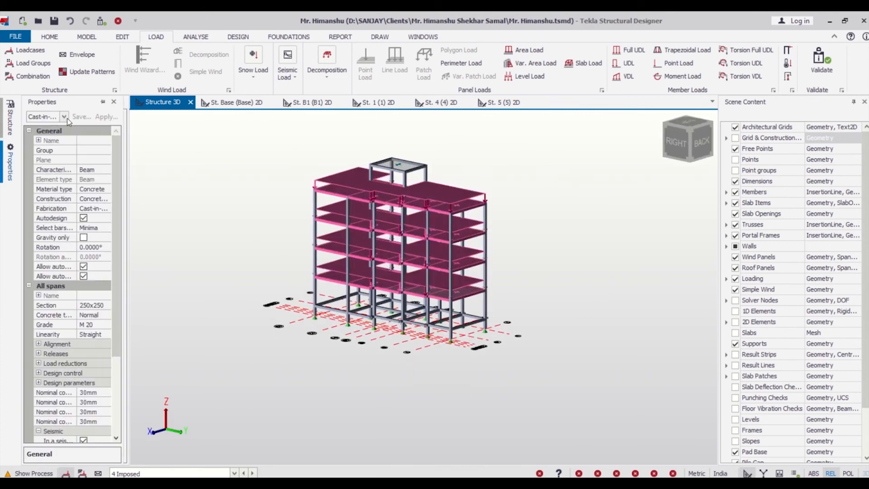
{"action": "left_click", "coordinate": [64, 117]}
{"action": "left_click", "coordinate": [106, 129]}
{"action": "mouse_move", "coordinate": [9, 169]}
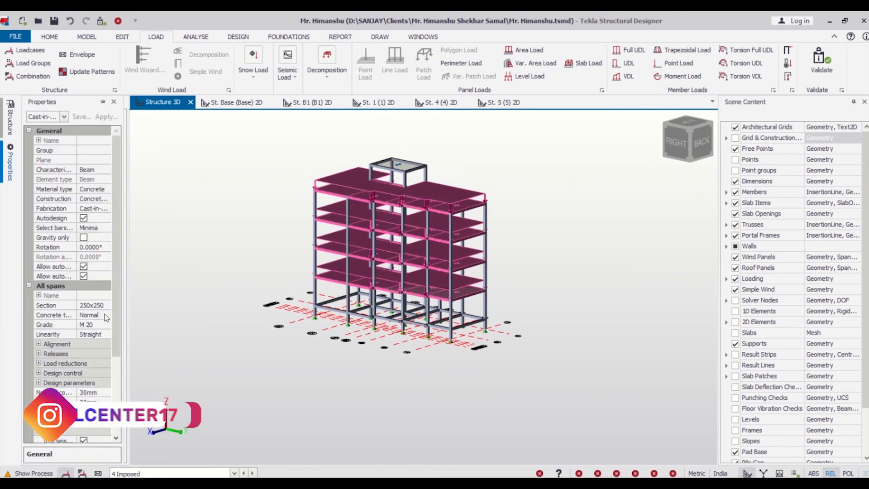
{"action": "left_click", "coordinate": [101, 304]}
{"action": "left_click", "coordinate": [106, 305]}
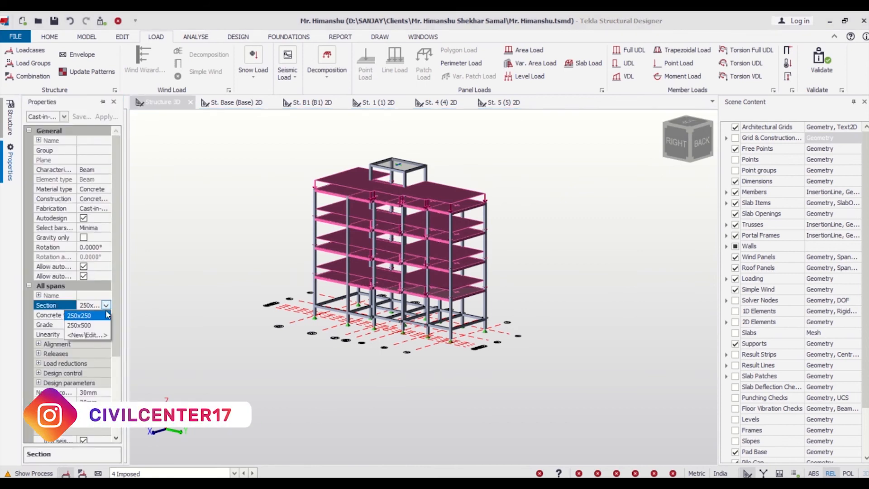
{"action": "left_click", "coordinate": [106, 335]}
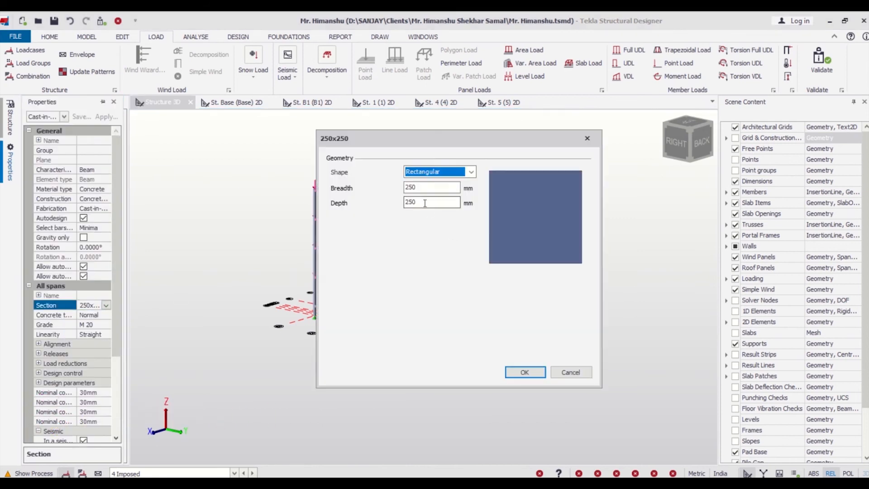
{"action": "double_click", "coordinate": [425, 203]}
{"action": "type", "text": "350"}
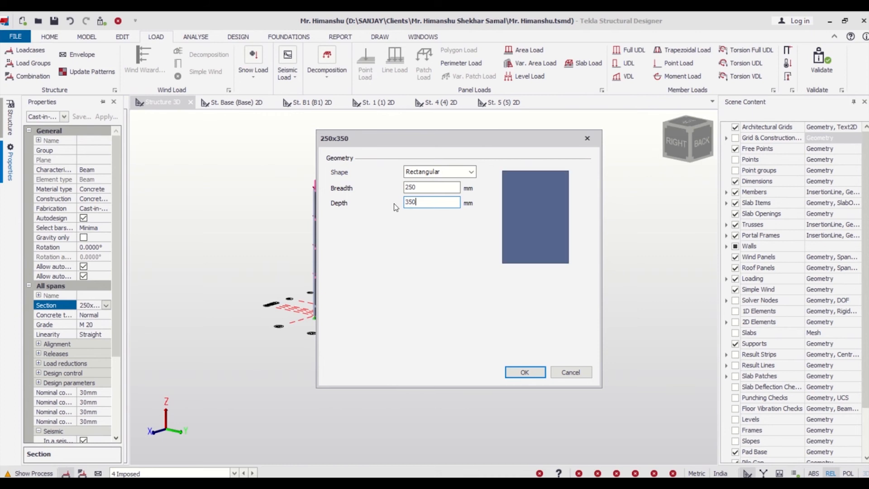
{"action": "left_click", "coordinate": [525, 372]}
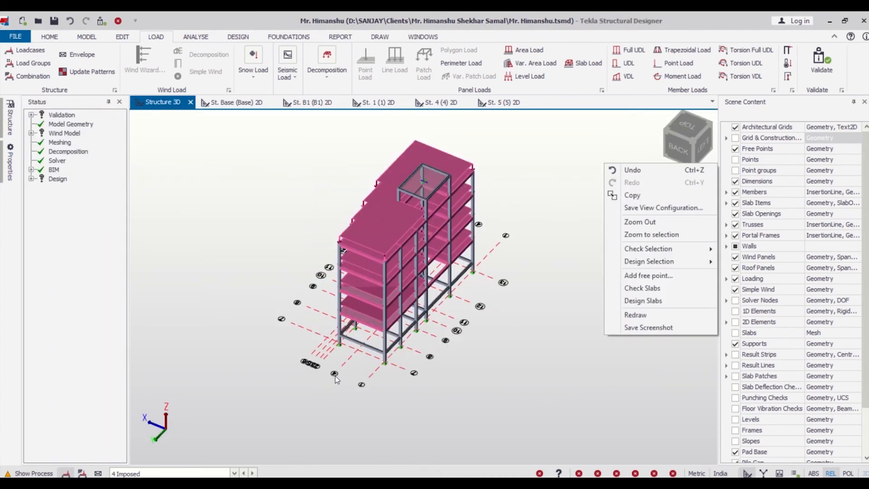
- Clear the selection of floor beams and slabs
{"action": "right_click_drag", "start_coordinate": [335, 375], "coordinate": [369, 360]}
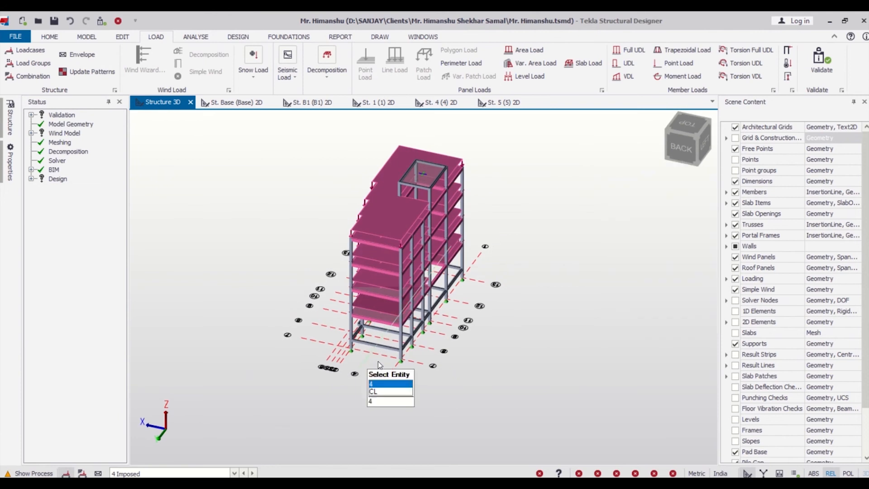
{"action": "right_click_drag", "start_coordinate": [453, 358], "coordinate": [515, 315]}
{"action": "left_click", "coordinate": [532, 285]}
{"action": "scroll", "coordinate": [369, 380], "scroll_direction": "down", "scroll_amount": 3}
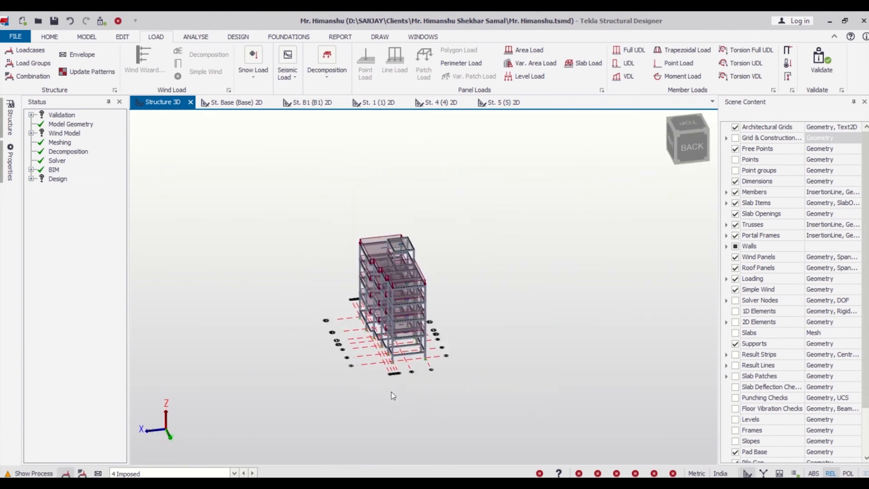
{"action": "right_click_drag", "start_coordinate": [391, 392], "coordinate": [477, 361]}
{"action": "scroll", "coordinate": [410, 364], "scroll_direction": "up", "scroll_amount": 3}
{"action": "scroll", "coordinate": [410, 364], "scroll_direction": "down", "scroll_amount": 3}
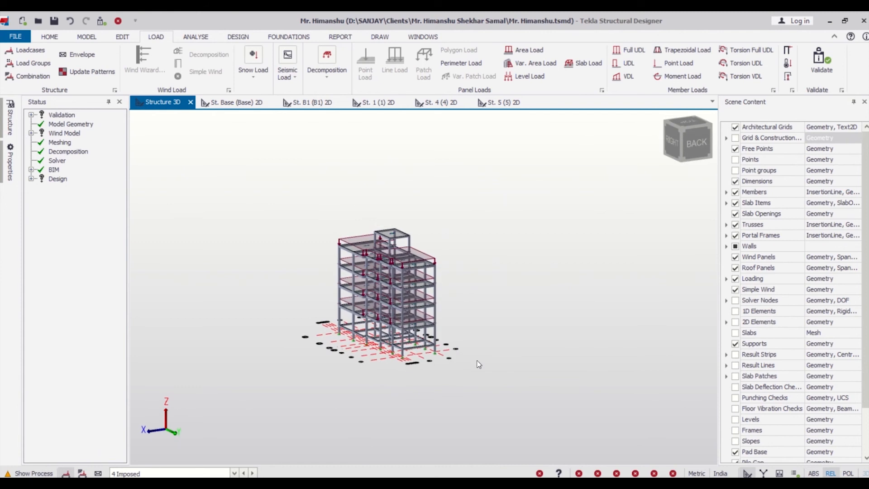
{"action": "scroll", "coordinate": [503, 321], "scroll_direction": "up", "scroll_amount": 3}
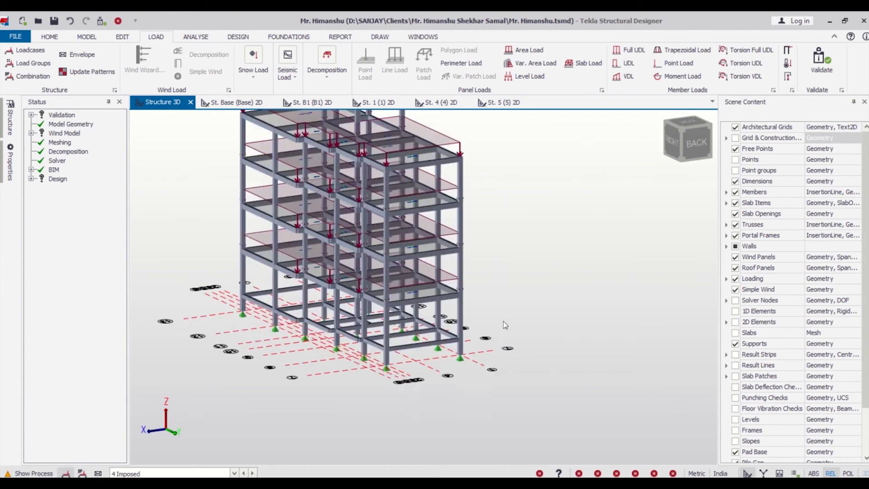
{"action": "scroll", "coordinate": [557, 315], "scroll_direction": "down", "scroll_amount": 2}
{"action": "right_click_drag", "start_coordinate": [557, 315], "coordinate": [381, 369]}
{"action": "scroll", "coordinate": [381, 370], "scroll_direction": "down", "scroll_amount": 3}
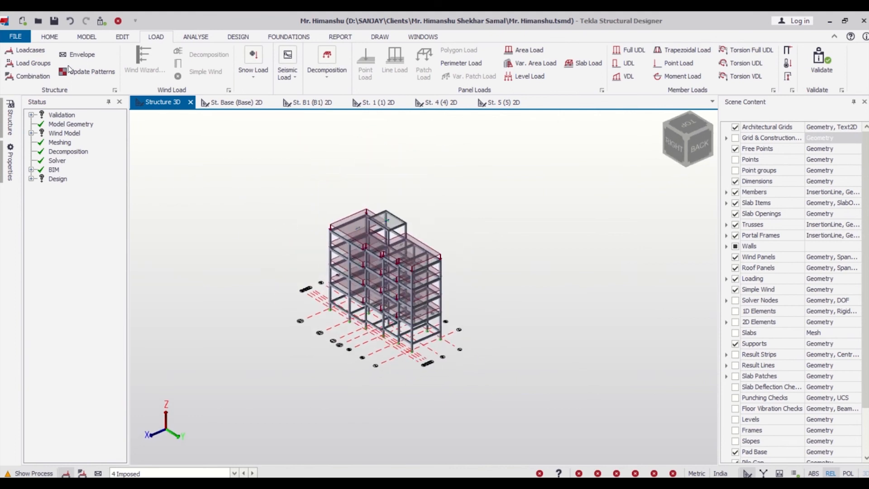
- Create frames along the four outer grid lines 6, 7, 1 and 13 of the building
{"action": "left_click", "coordinate": [85, 37]}
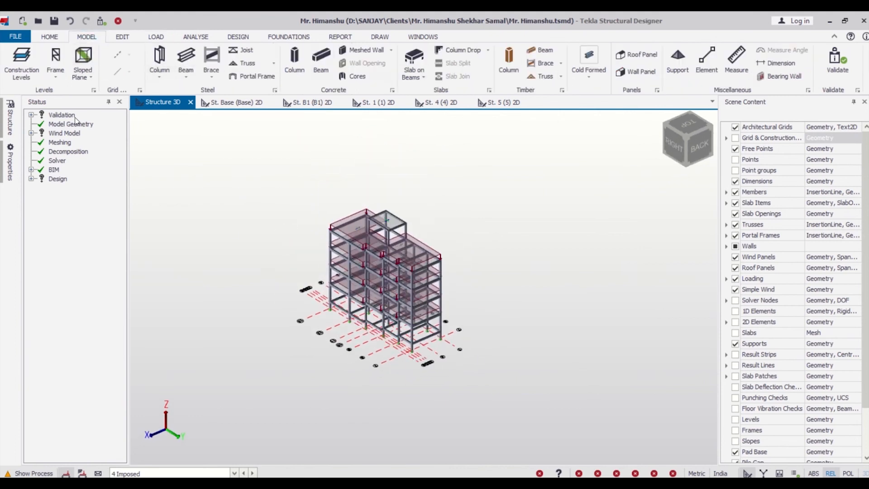
{"action": "left_click", "coordinate": [55, 59]}
{"action": "scroll", "coordinate": [424, 366], "scroll_direction": "up", "scroll_amount": 5}
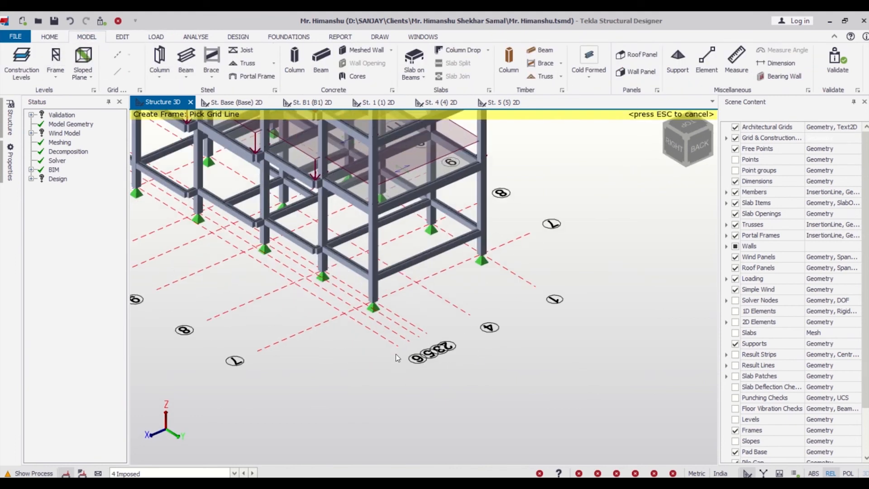
{"action": "left_click", "coordinate": [381, 337]}
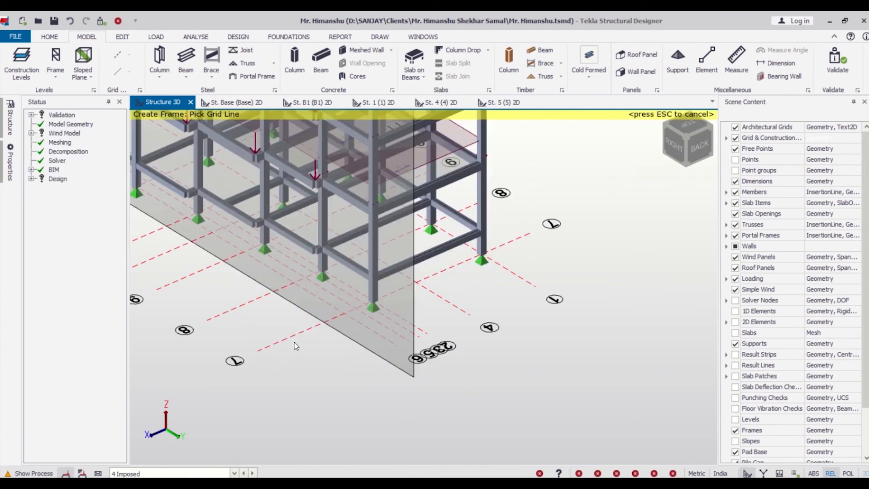
{"action": "left_click", "coordinate": [286, 341]}
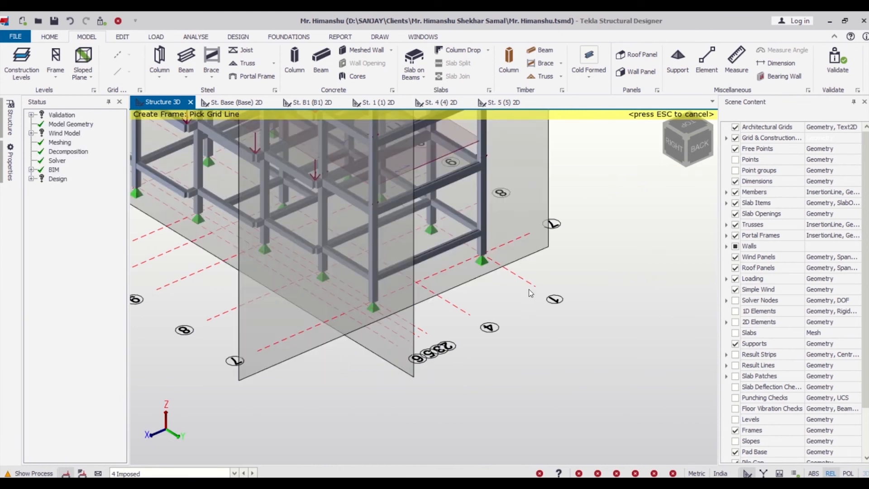
{"action": "left_click", "coordinate": [532, 288]}
{"action": "scroll", "coordinate": [584, 322], "scroll_direction": "down", "scroll_amount": 5}
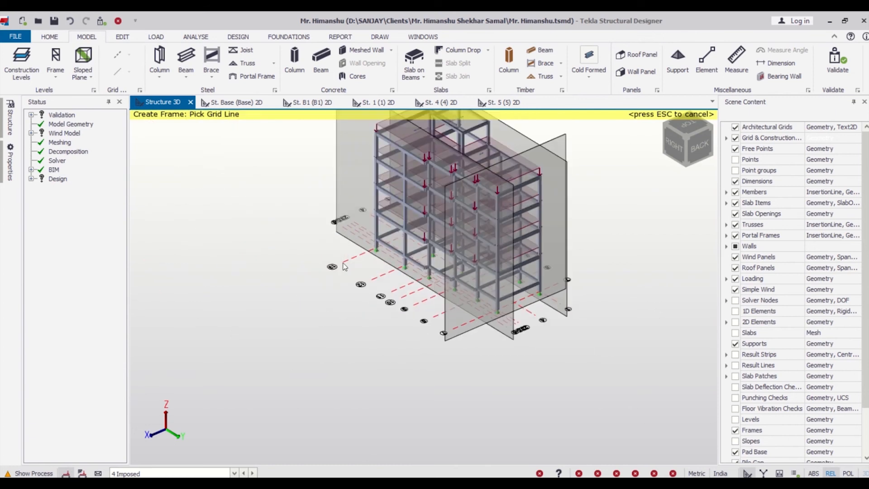
{"action": "scroll", "coordinate": [343, 266], "scroll_direction": "up", "scroll_amount": 5}
{"action": "left_click", "coordinate": [343, 266]}
{"action": "key", "text": "Escape"}
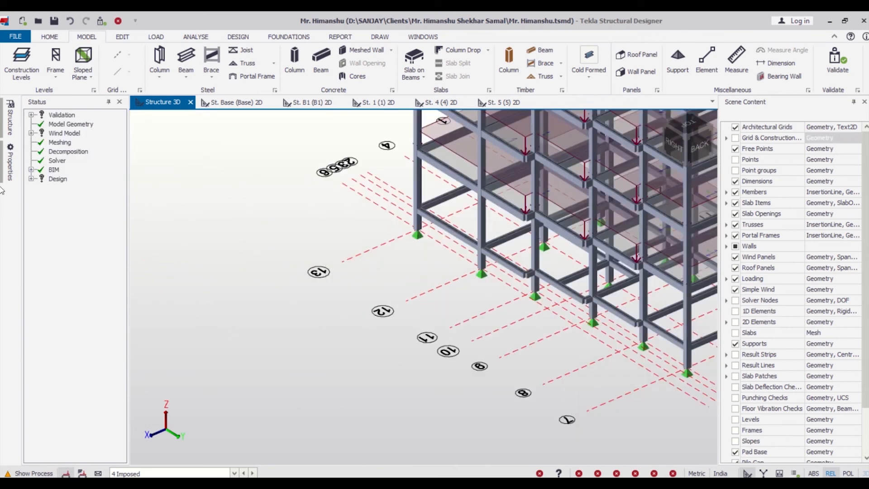
- Open the 2D views of the frames FRM 1, FRM 6, FRM 7 and FRM 13 from the structure tree
{"action": "left_click", "coordinate": [9, 163]}
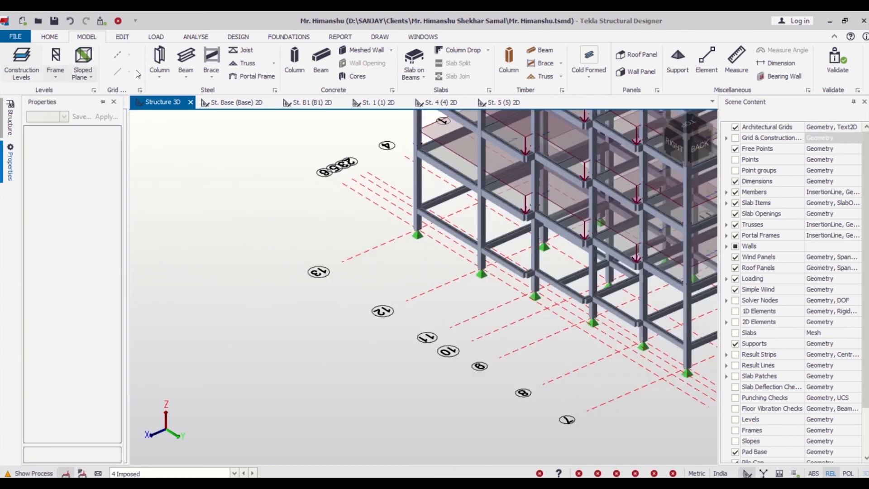
{"action": "left_click", "coordinate": [4, 125]}
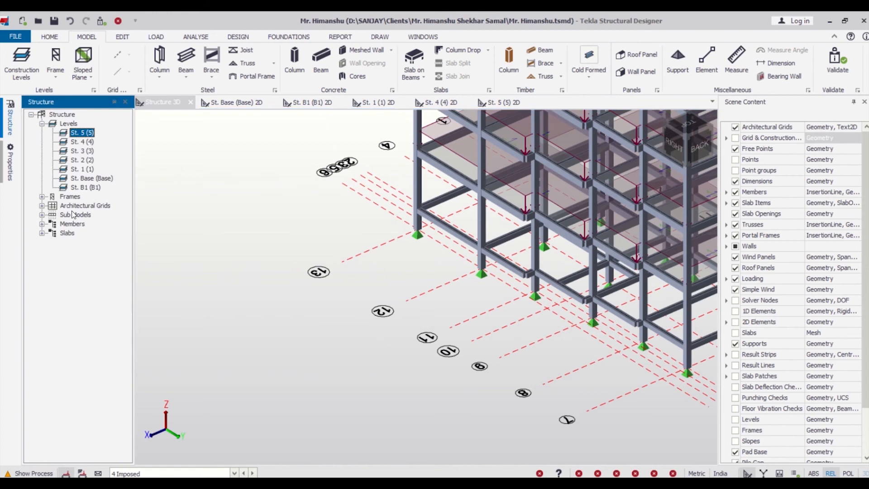
{"action": "left_click", "coordinate": [42, 197]}
{"action": "left_click", "coordinate": [83, 206]}
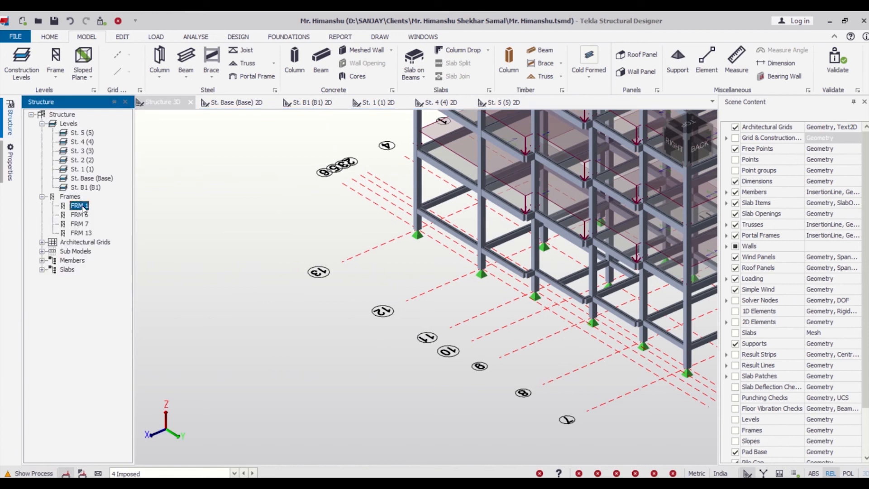
{"action": "left_click", "coordinate": [83, 216]}
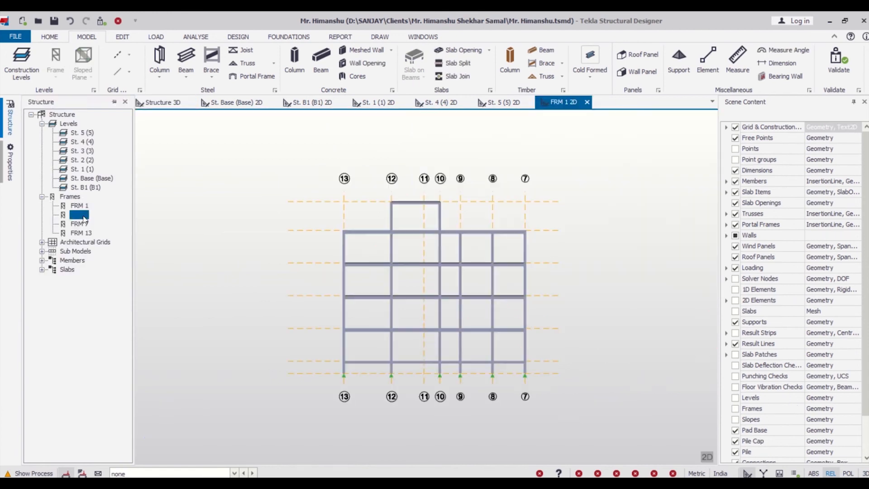
{"action": "left_click", "coordinate": [79, 225]}
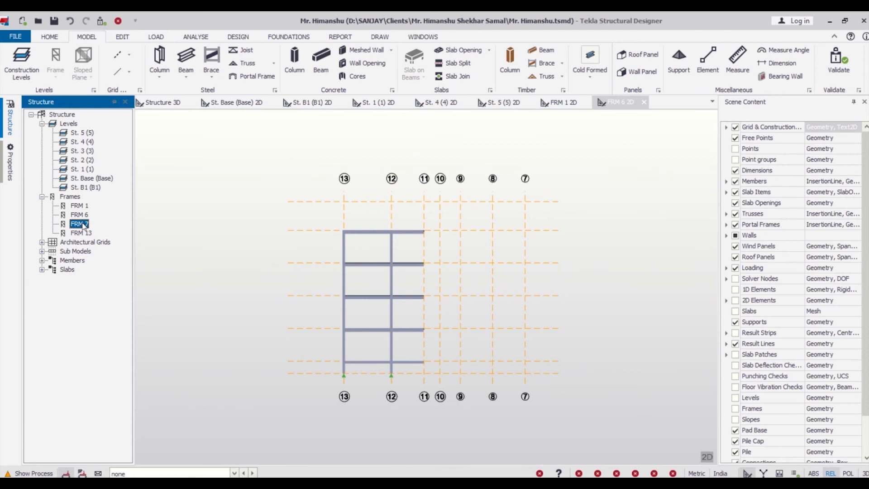
{"action": "left_click", "coordinate": [82, 233]}
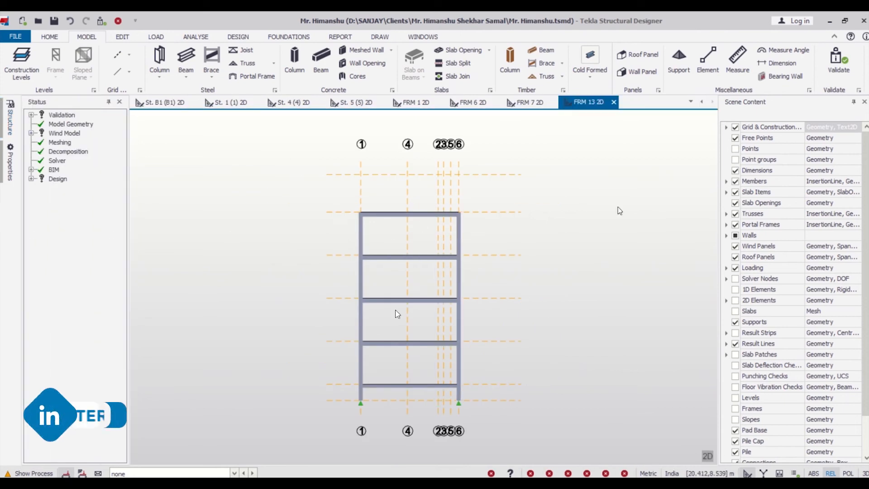
- Create a rectangular wind wall panel on frame FRM 1 from grid 13 to grid 7, from level 0.000 up to 15.600 m
{"action": "left_click", "coordinate": [416, 102]}
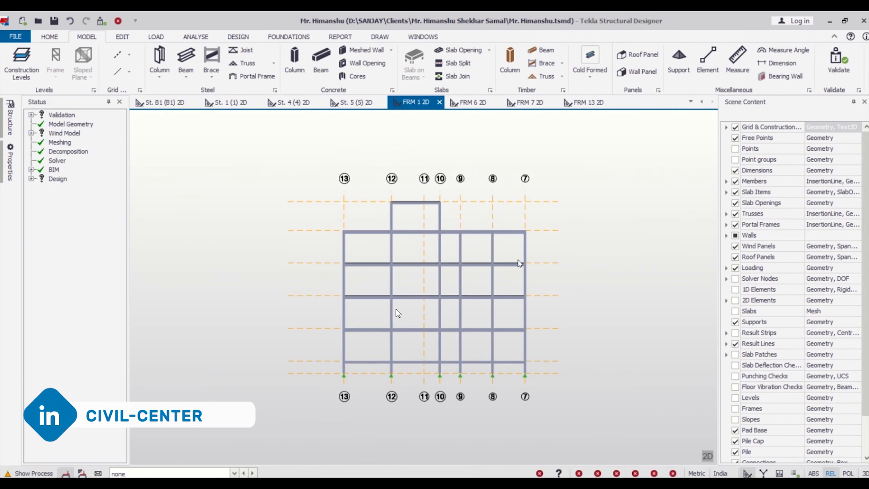
{"action": "mouse_move", "coordinate": [481, 231]}
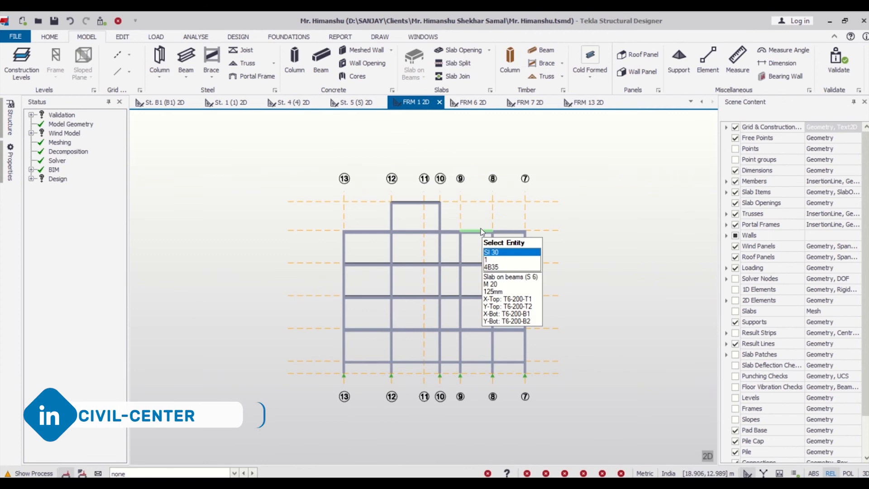
{"action": "left_click", "coordinate": [639, 71]}
{"action": "scroll", "coordinate": [343, 377], "scroll_direction": "up", "scroll_amount": 5}
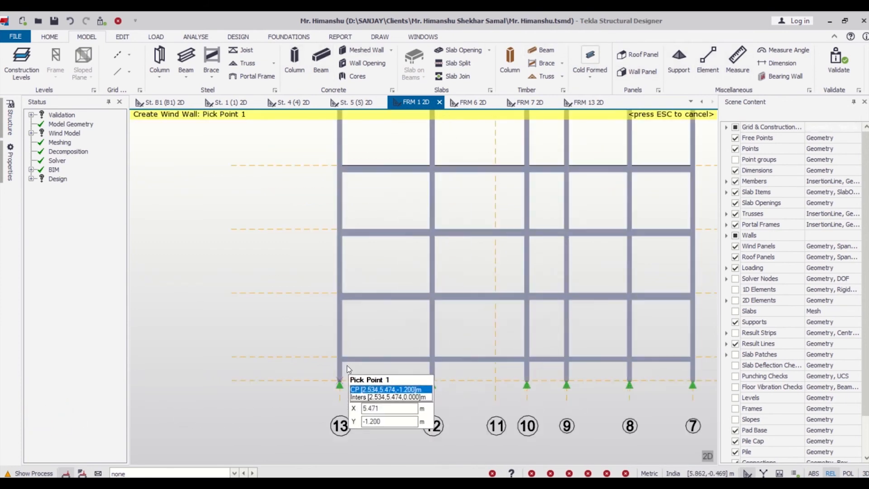
{"action": "left_click", "coordinate": [338, 355]}
{"action": "scroll", "coordinate": [338, 354], "scroll_direction": "down", "scroll_amount": 4}
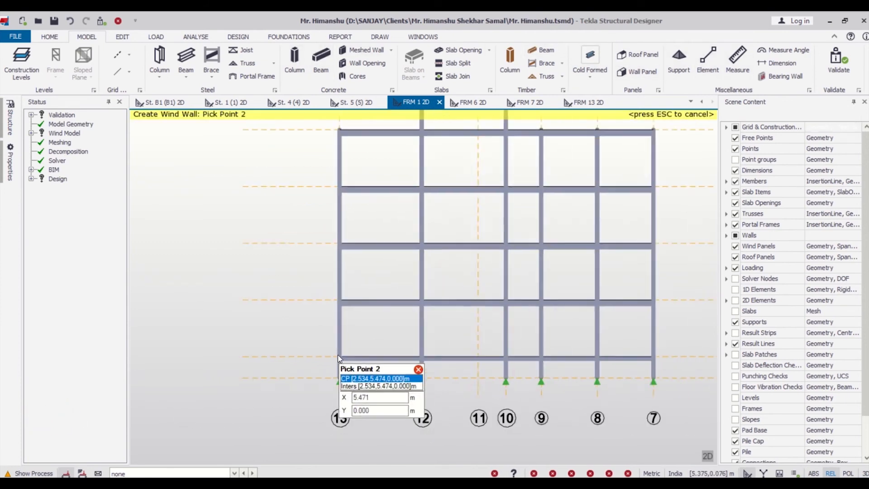
{"action": "left_click", "coordinate": [339, 202]}
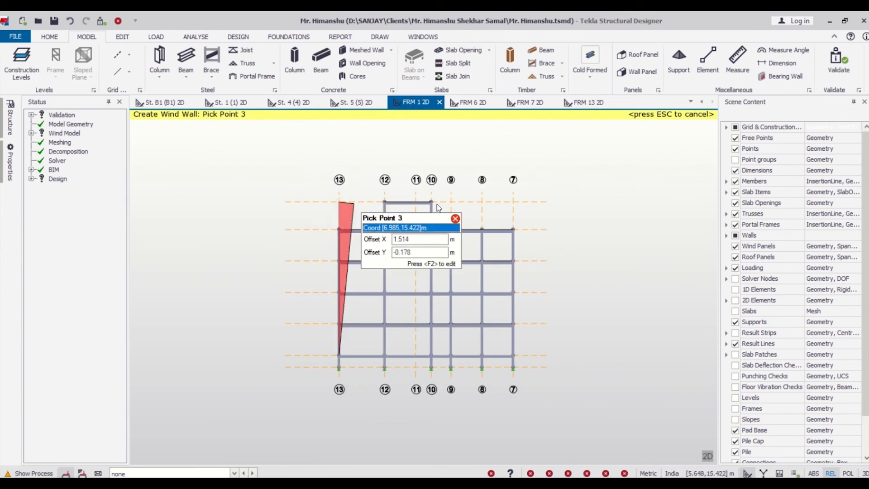
{"action": "left_click", "coordinate": [513, 201]}
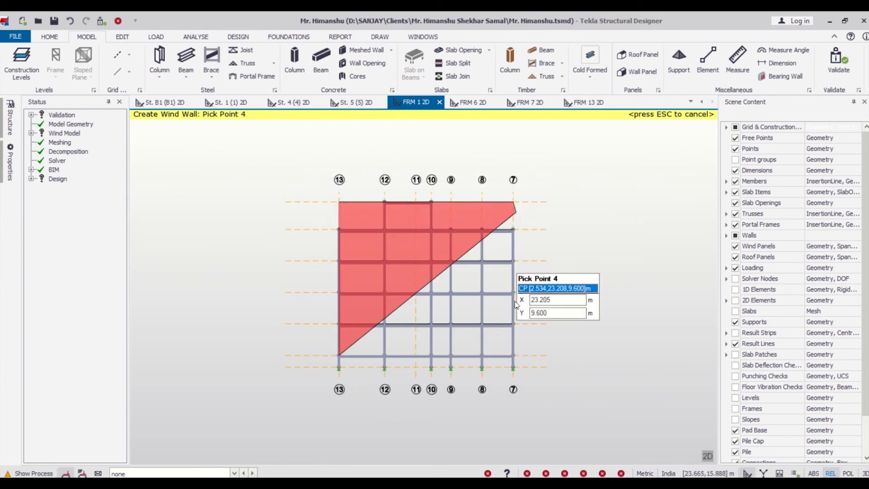
{"action": "left_click", "coordinate": [514, 352]}
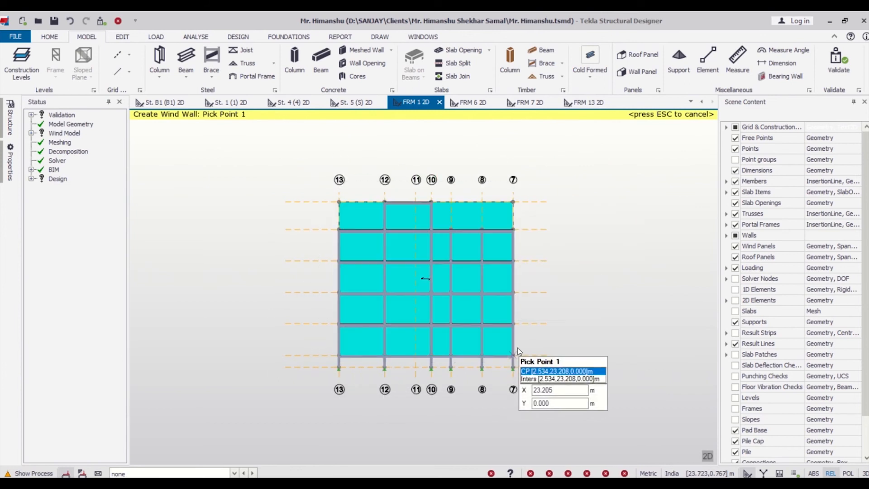
- Create a rectangular wind wall panel on frame FRM 6 from grid 13 to grid 7, from level 0.000 up to 15.600 m
{"action": "left_click", "coordinate": [471, 103]}
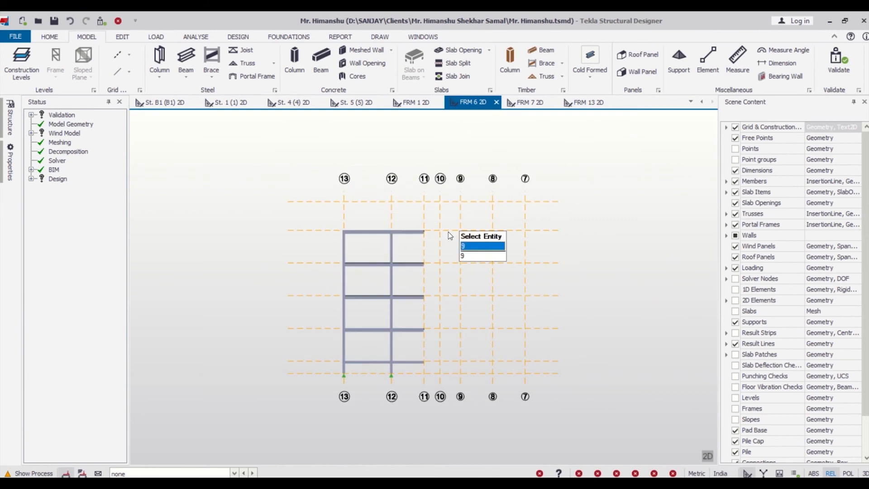
{"action": "mouse_move", "coordinate": [342, 370]}
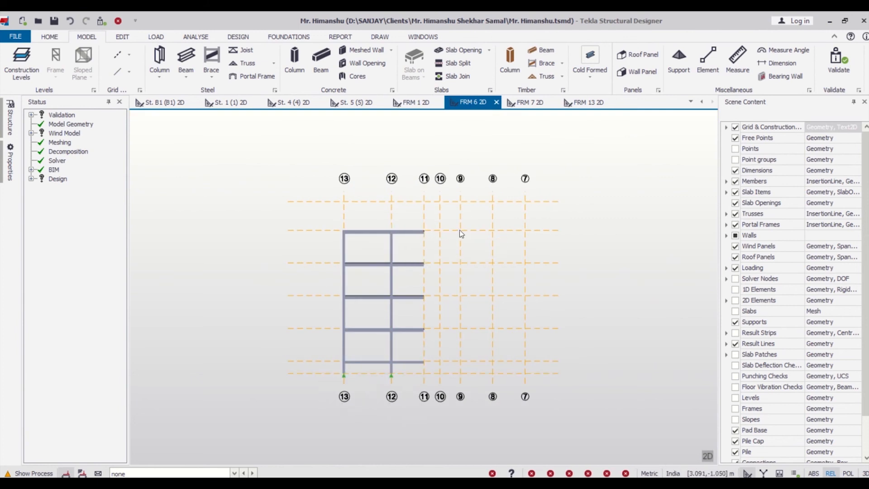
{"action": "left_click", "coordinate": [627, 72]}
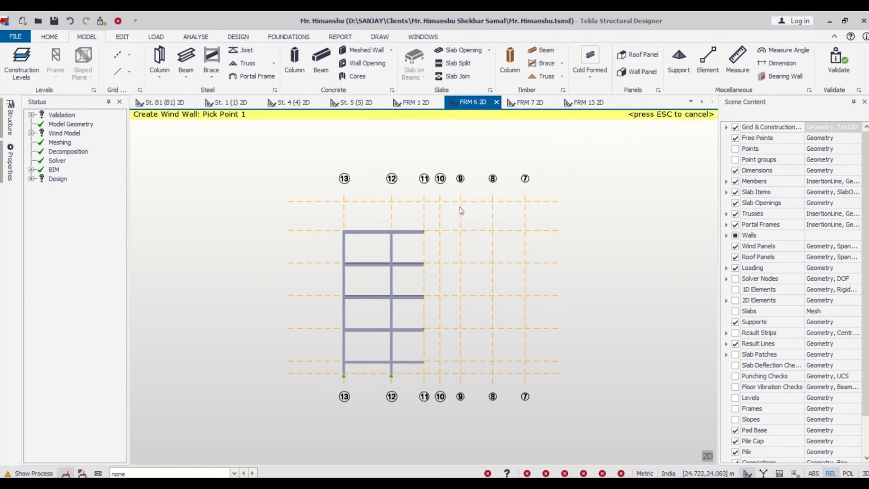
{"action": "left_click", "coordinate": [344, 361]}
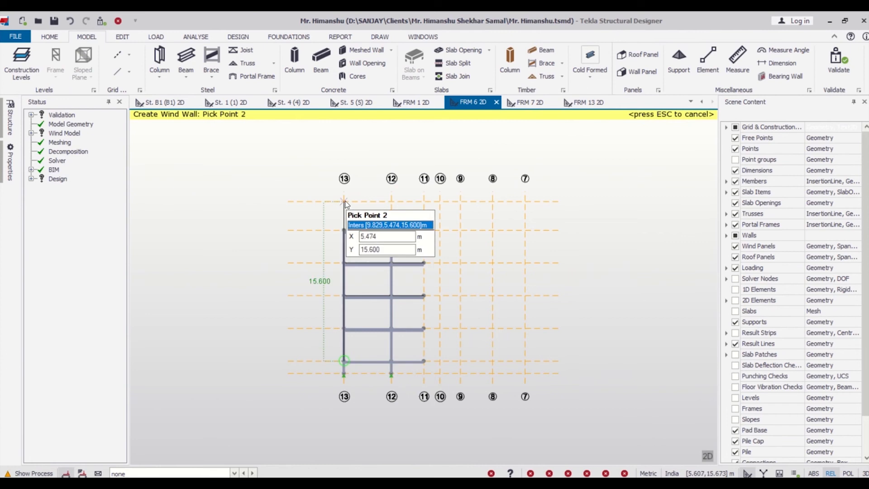
{"action": "left_click", "coordinate": [344, 201]}
{"action": "left_click", "coordinate": [526, 202]}
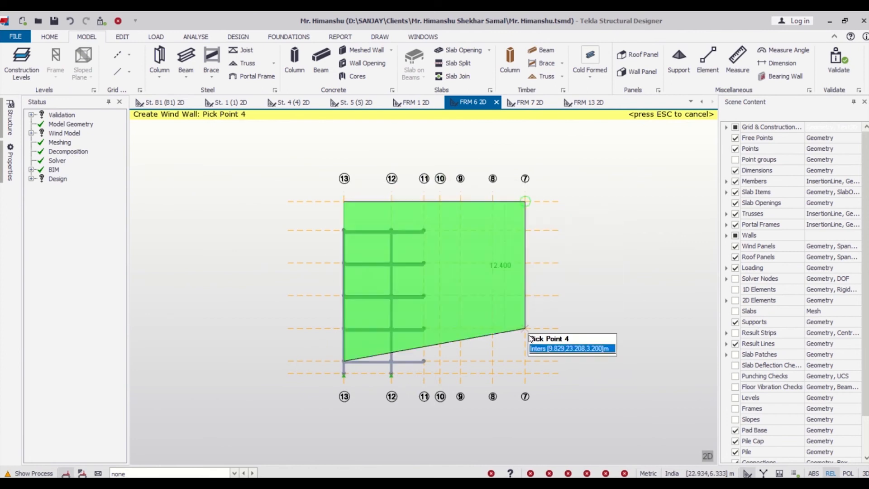
{"action": "left_click", "coordinate": [530, 361]}
{"action": "left_click", "coordinate": [530, 361]}
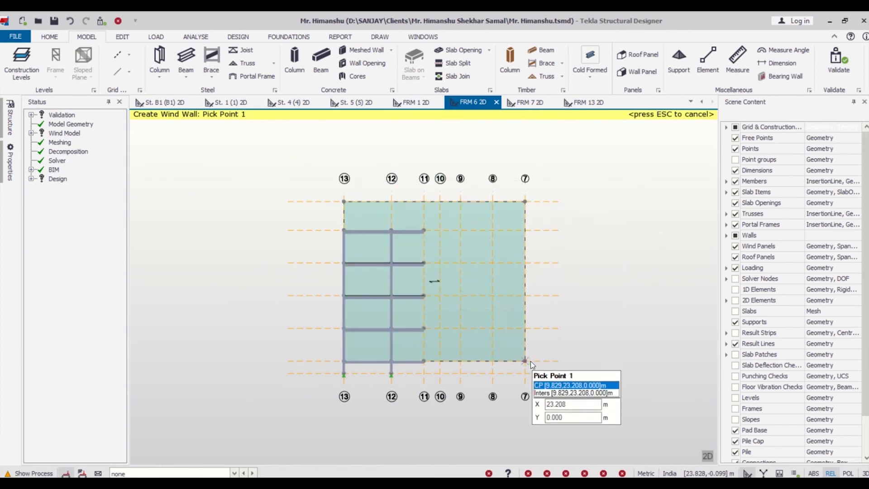
- Create a rectangular wind wall panel on frame FRM 7 from grid 1 to grid 6, from level 0.000 up to 15.600 m
{"action": "left_click", "coordinate": [529, 102]}
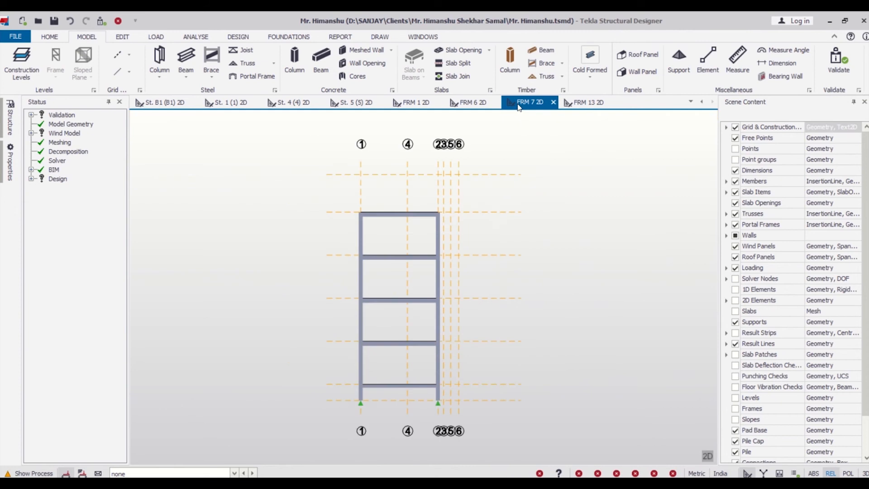
{"action": "left_click", "coordinate": [636, 71]}
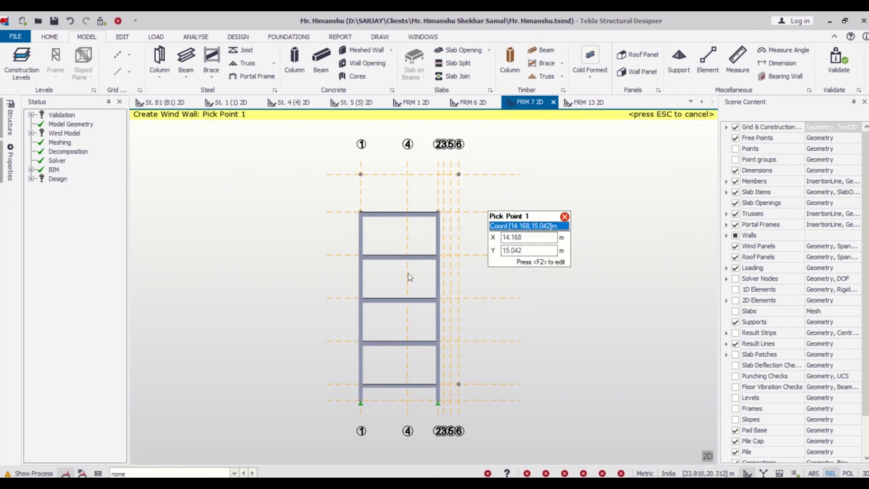
{"action": "left_click", "coordinate": [361, 384]}
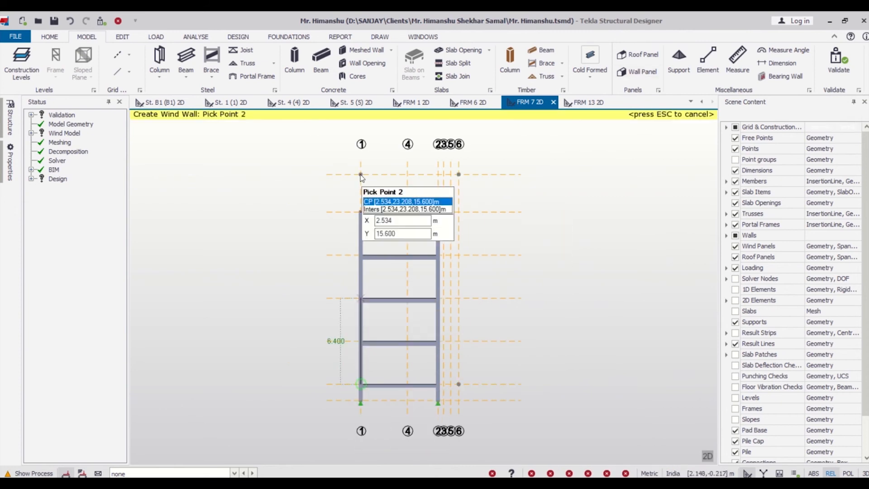
{"action": "left_click", "coordinate": [361, 174]}
{"action": "left_click", "coordinate": [459, 174]}
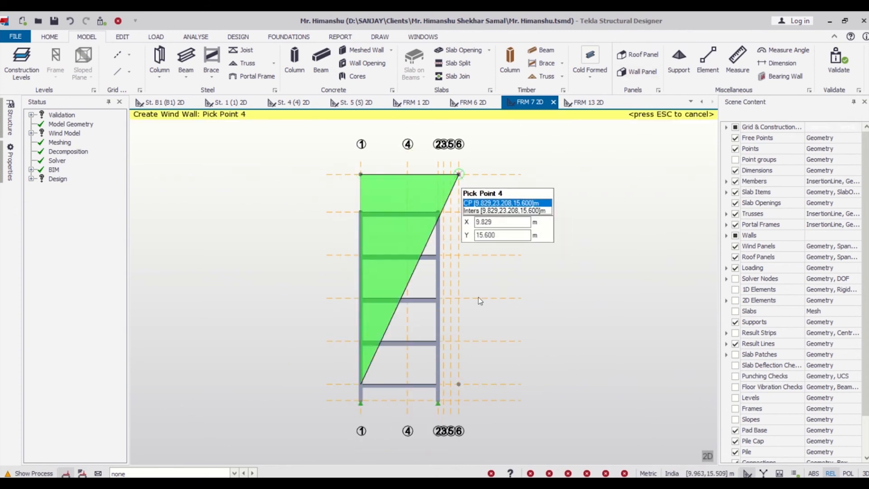
{"action": "left_click", "coordinate": [463, 386]}
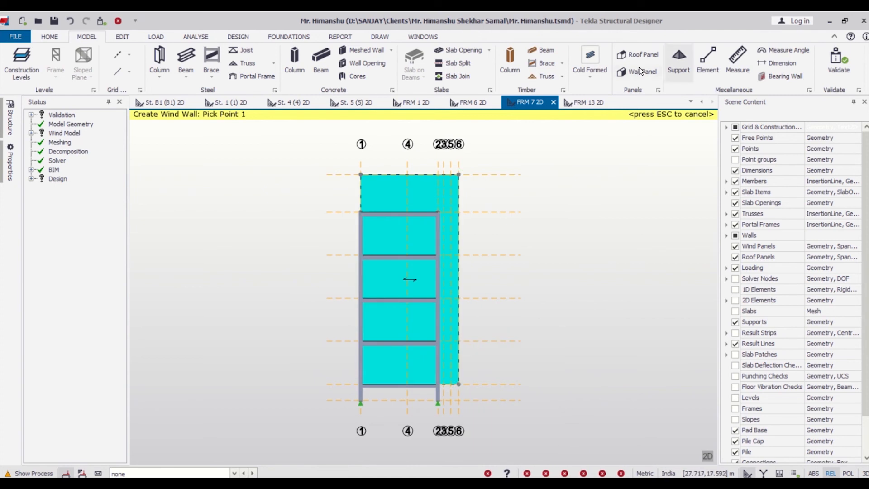
- Create a rectangular wind wall panel on frame FRM 13 from grid 1 to grid 6, from level 0.000 up to 15.600 m
{"action": "left_click", "coordinate": [588, 103]}
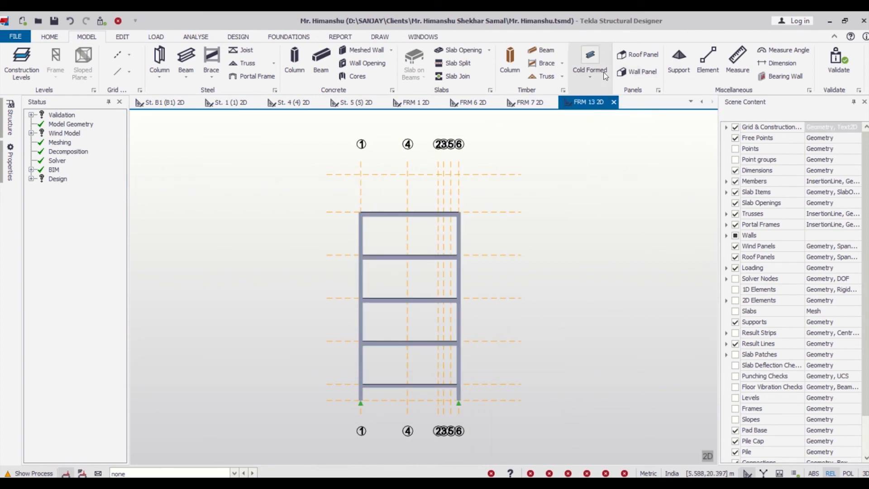
{"action": "left_click", "coordinate": [641, 72]}
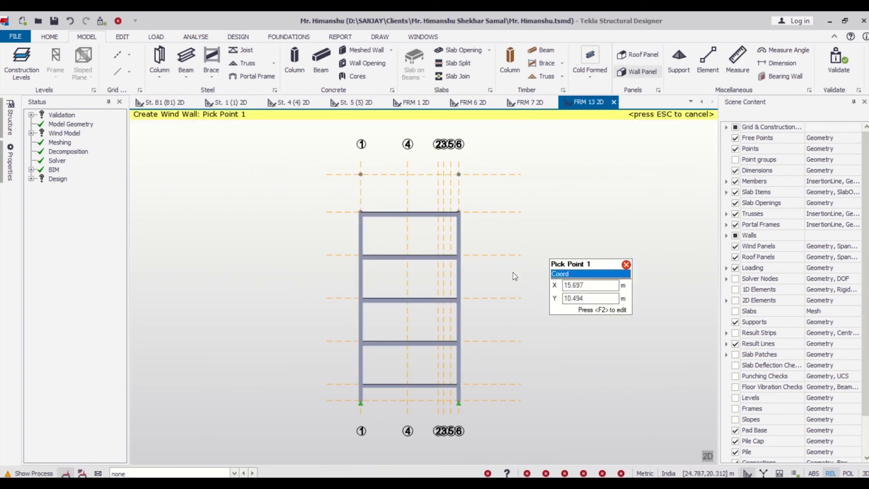
{"action": "left_click", "coordinate": [362, 385]}
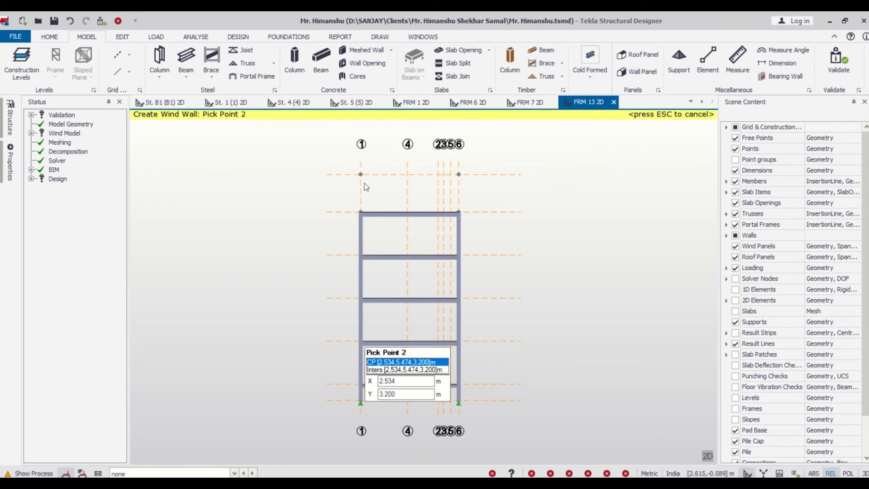
{"action": "left_click", "coordinate": [361, 174]}
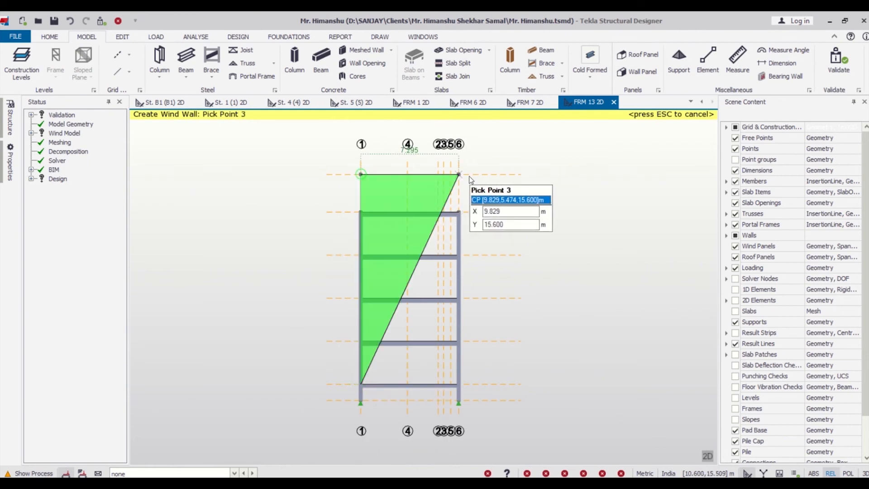
{"action": "left_click", "coordinate": [469, 176]}
{"action": "left_click", "coordinate": [458, 380]}
{"action": "key", "text": "Escape"}
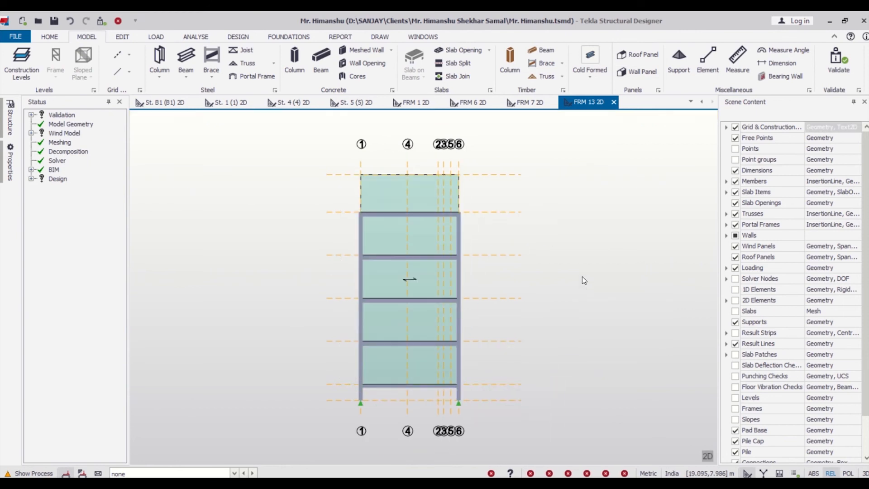
- Close the 2D views of frames FRM 13, FRM 7, FRM 6 and FRM 1 and return to the 3D structure view
{"action": "left_click", "coordinate": [162, 102]}
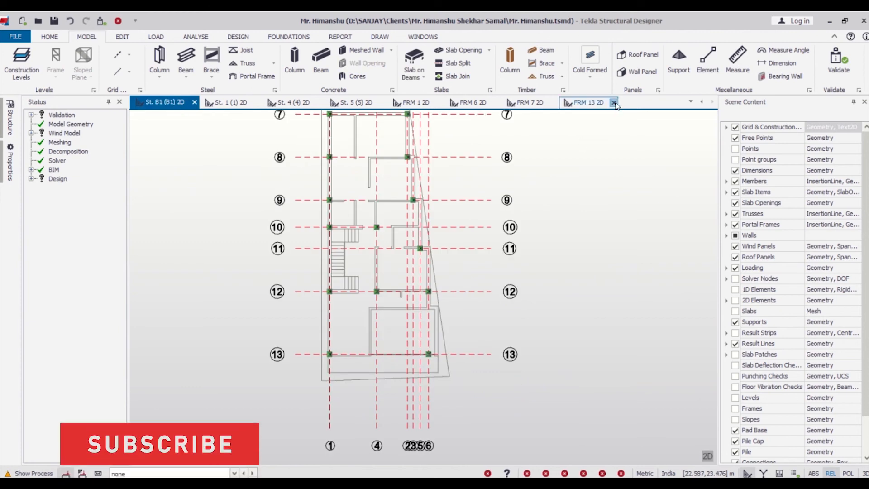
{"action": "left_click", "coordinate": [614, 102]}
{"action": "left_click", "coordinate": [617, 104]}
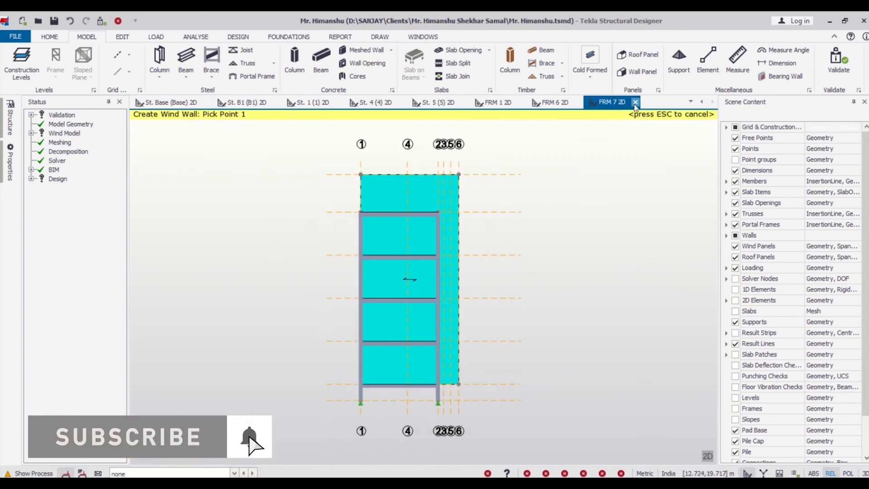
{"action": "left_click", "coordinate": [636, 102]}
{"action": "left_click", "coordinate": [643, 103]}
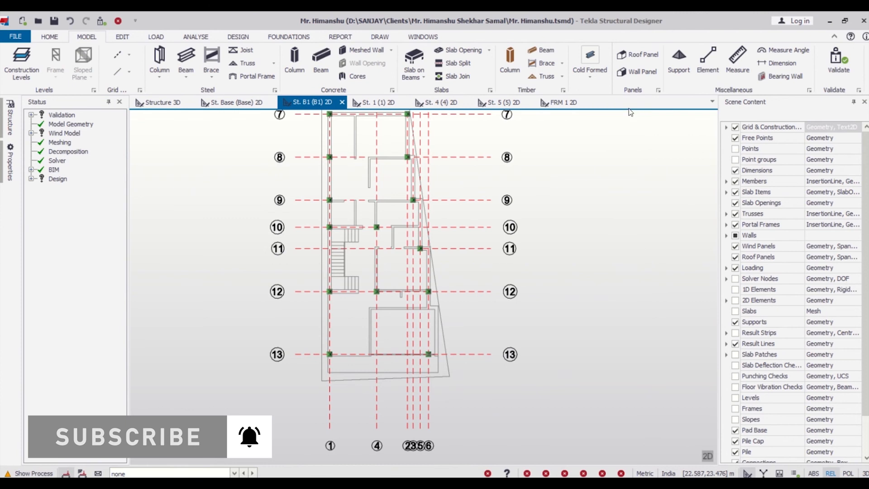
{"action": "left_click", "coordinate": [586, 103]}
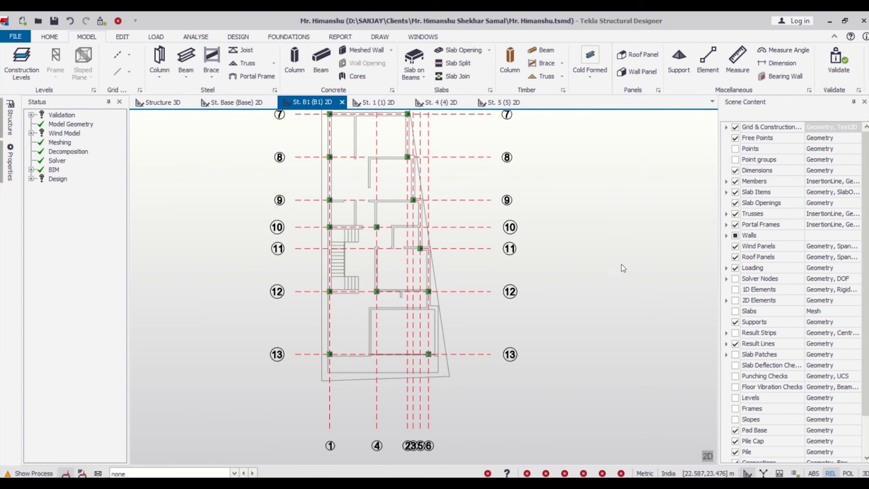
{"action": "left_click", "coordinate": [177, 103]}
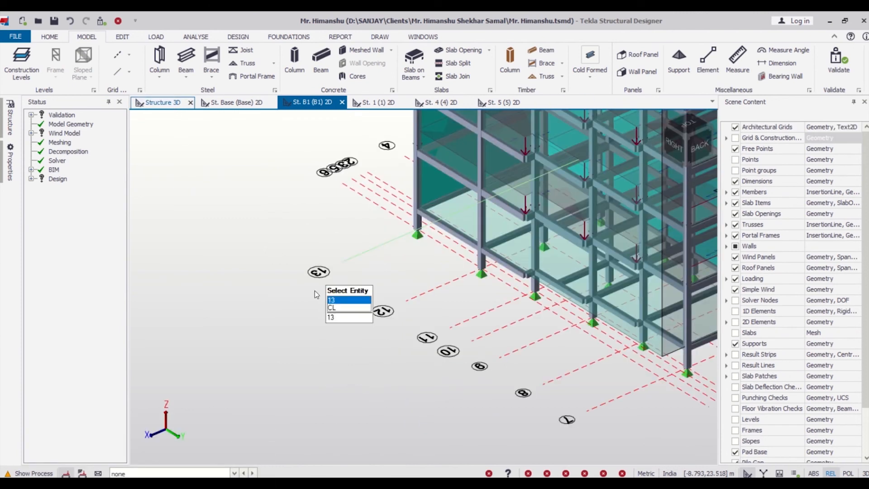
- Select the wind wall panels around the building in the 3D view and change their decomposition target
{"action": "scroll", "coordinate": [313, 289], "scroll_direction": "down", "scroll_amount": 5}
{"action": "right_click_drag", "start_coordinate": [589, 339], "coordinate": [596, 287]}
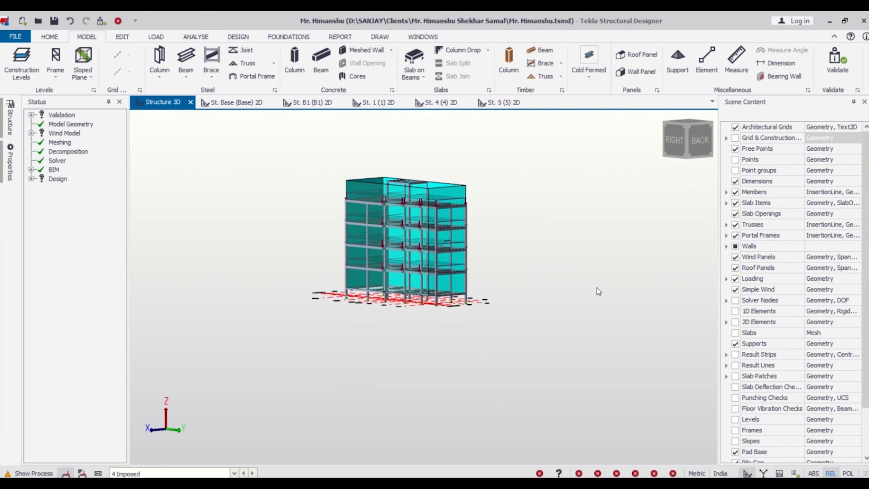
{"action": "scroll", "coordinate": [376, 197], "scroll_direction": "up", "scroll_amount": 8}
{"action": "left_click", "coordinate": [373, 161]}
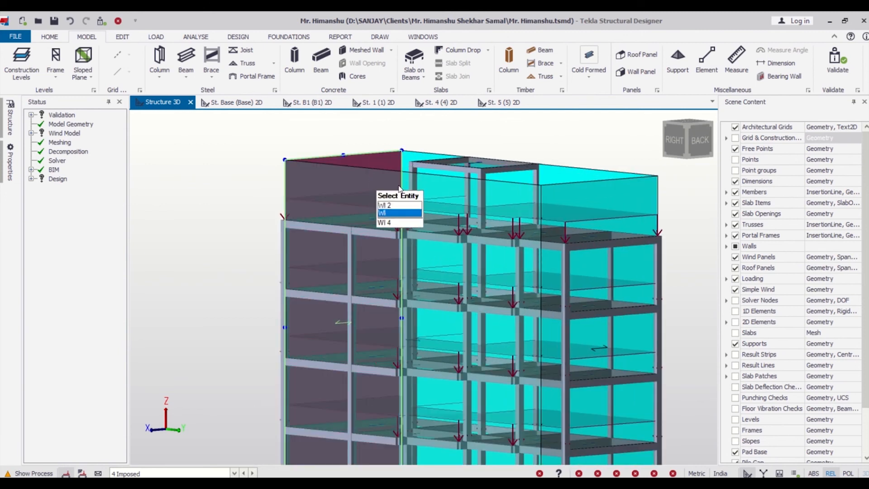
{"action": "left_click", "coordinate": [516, 190]}
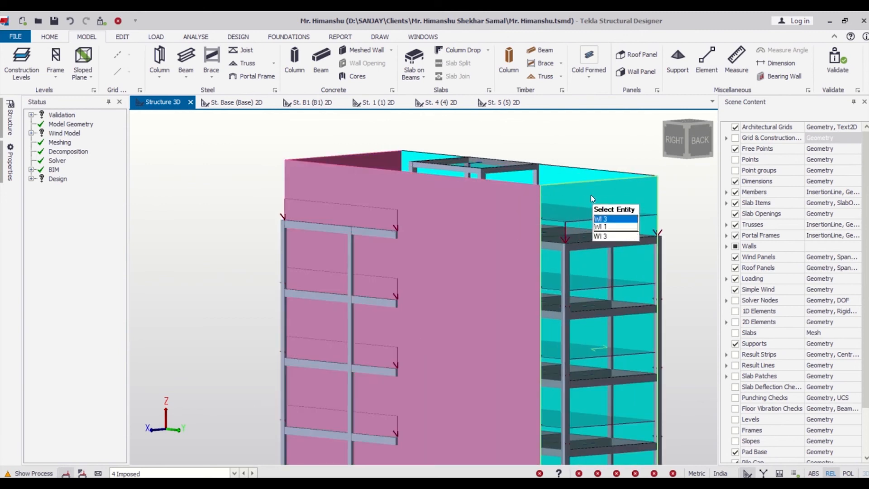
{"action": "scroll", "coordinate": [419, 247], "scroll_direction": "down", "scroll_amount": 5}
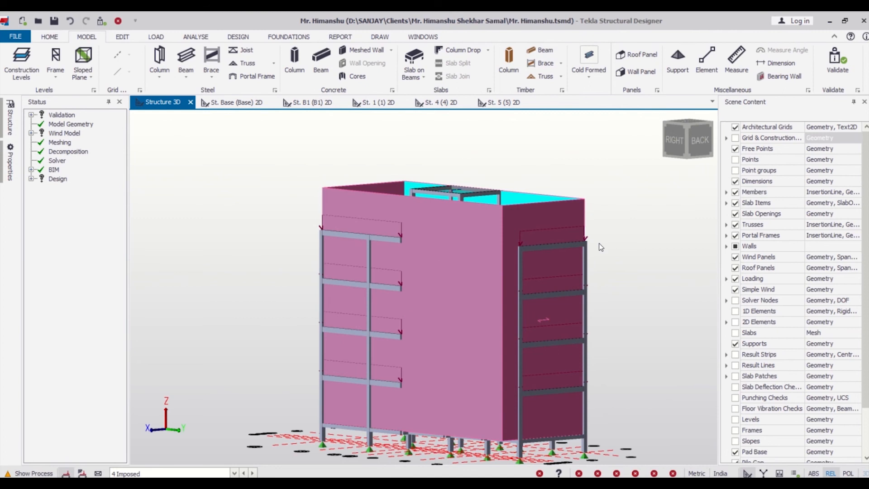
{"action": "right_click_drag", "start_coordinate": [419, 247], "coordinate": [577, 289]}
{"action": "scroll", "coordinate": [328, 242], "scroll_direction": "down", "scroll_amount": 3}
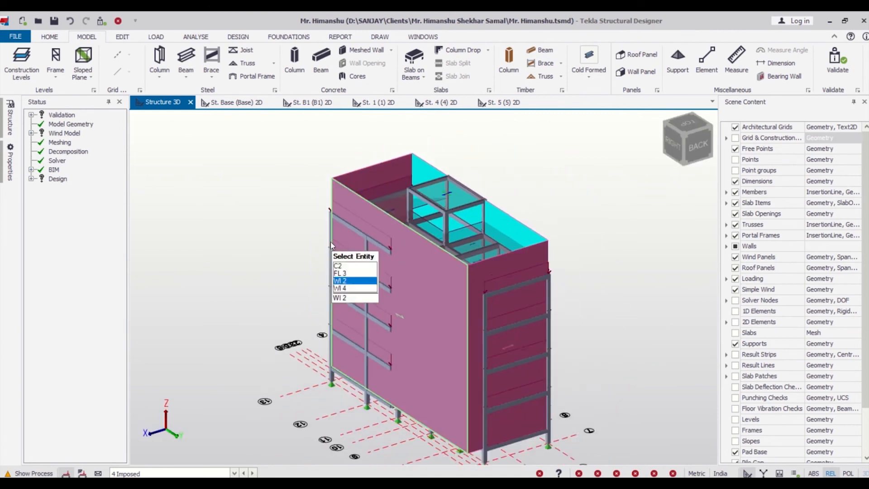
{"action": "left_click", "coordinate": [10, 163]}
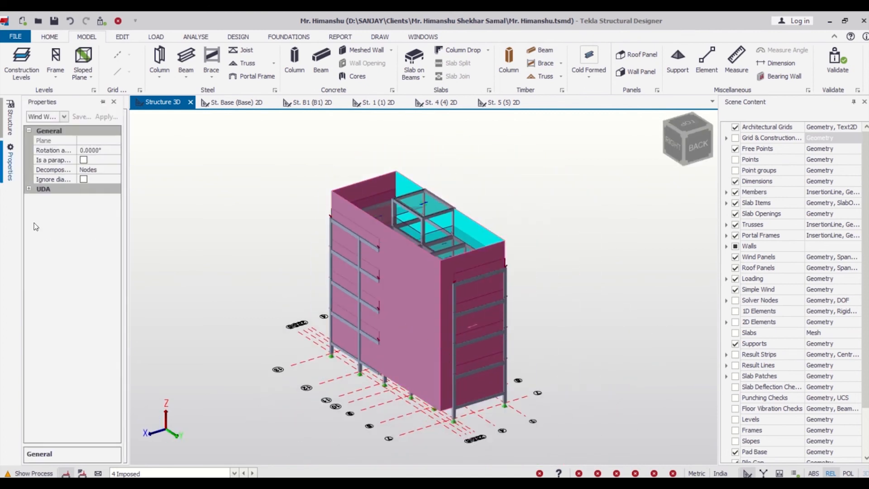
{"action": "left_click", "coordinate": [110, 170]}
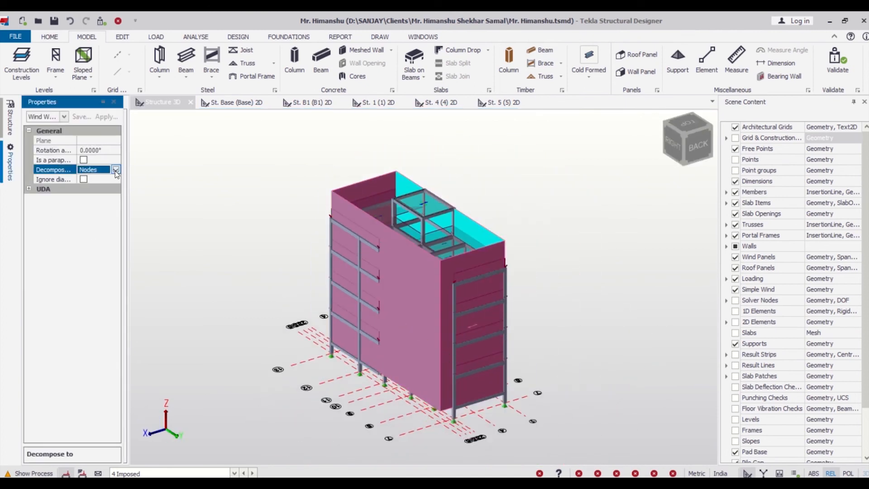
{"action": "left_click", "coordinate": [116, 170]}
{"action": "left_click", "coordinate": [111, 200]}
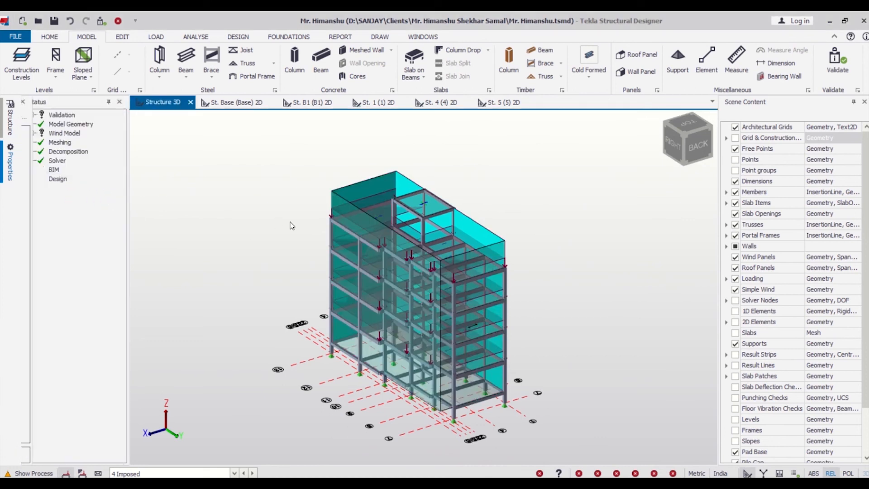
- Validate the building model enclosed by the wind wall panels
{"action": "left_click", "coordinate": [841, 63]}
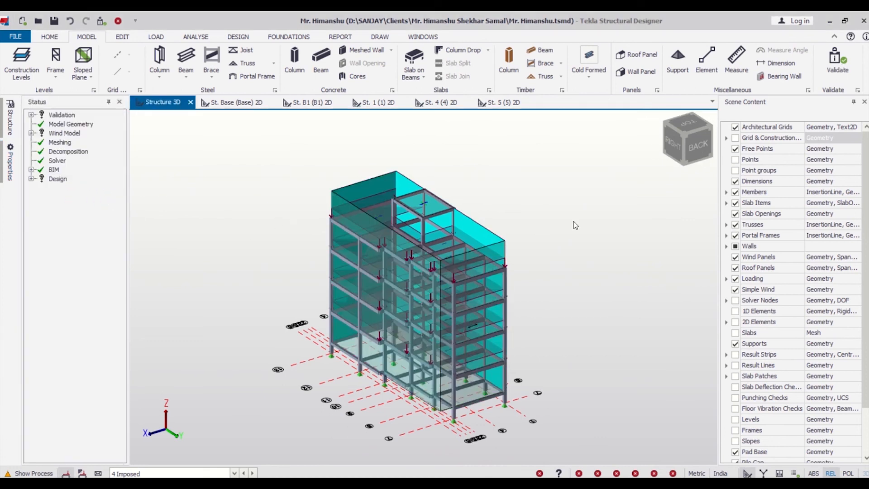
{"action": "scroll", "coordinate": [447, 358], "scroll_direction": "up", "scroll_amount": 3}
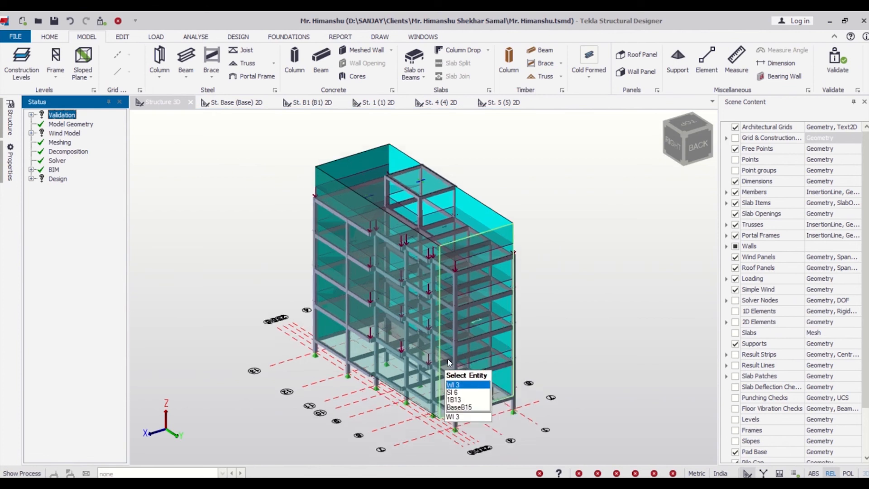
{"action": "left_click", "coordinate": [609, 265]}
{"action": "scroll", "coordinate": [200, 305], "scroll_direction": "down", "scroll_amount": 3}
{"action": "scroll", "coordinate": [199, 305], "scroll_direction": "down", "scroll_amount": 1}
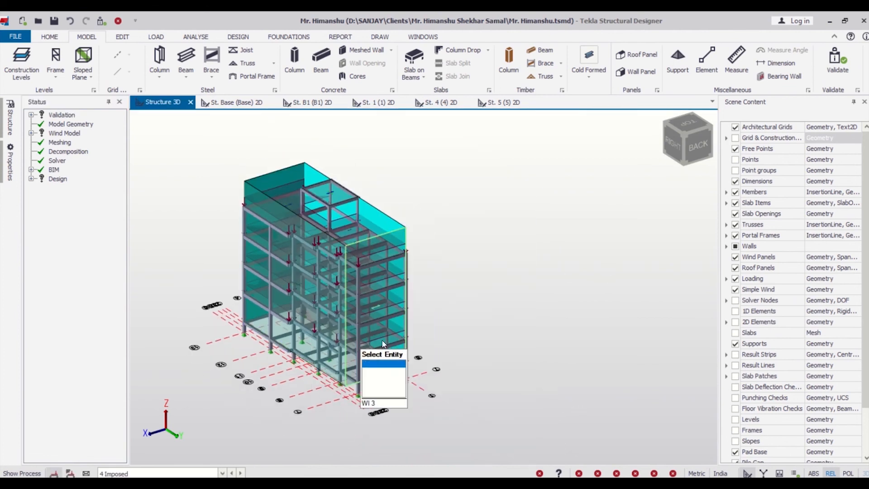
{"action": "right_click_drag", "start_coordinate": [380, 343], "coordinate": [498, 336]}
{"action": "scroll", "coordinate": [543, 318], "scroll_direction": "down", "scroll_amount": 3}
{"action": "scroll", "coordinate": [392, 339], "scroll_direction": "up", "scroll_amount": 3}
{"action": "scroll", "coordinate": [392, 339], "scroll_direction": "down", "scroll_amount": 2}
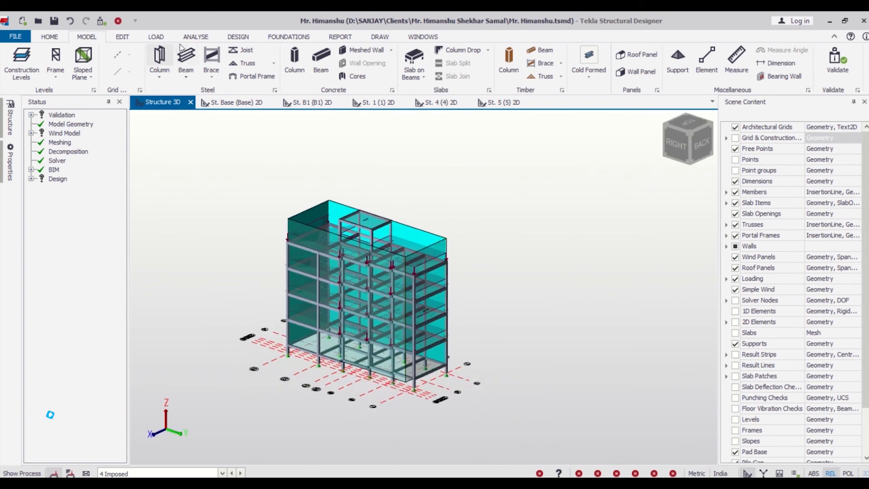
- Start the Wind Wizard with worst case data and topography, setting the orientation to 90° and the basic wind speed to 50 m/s
{"action": "left_click", "coordinate": [156, 37]}
{"action": "left_click", "coordinate": [145, 63]}
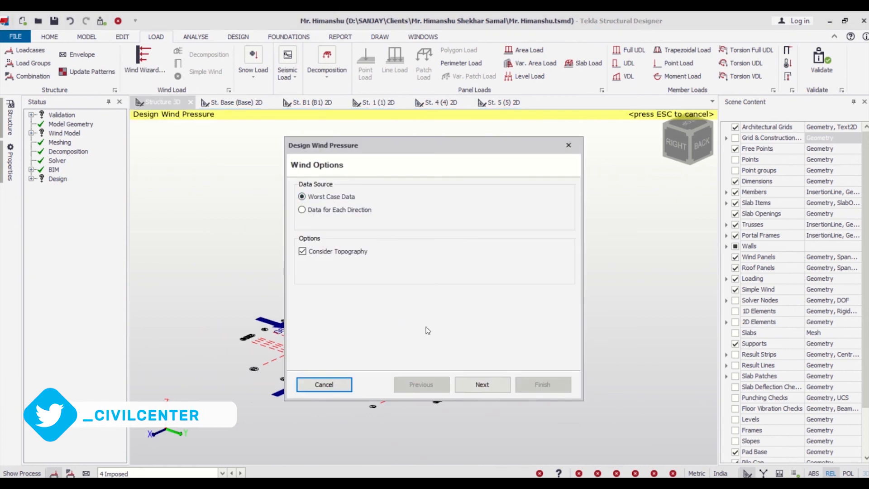
{"action": "left_click", "coordinate": [487, 391]}
{"action": "left_click_drag", "start_coordinate": [480, 204], "coordinate": [424, 208]}
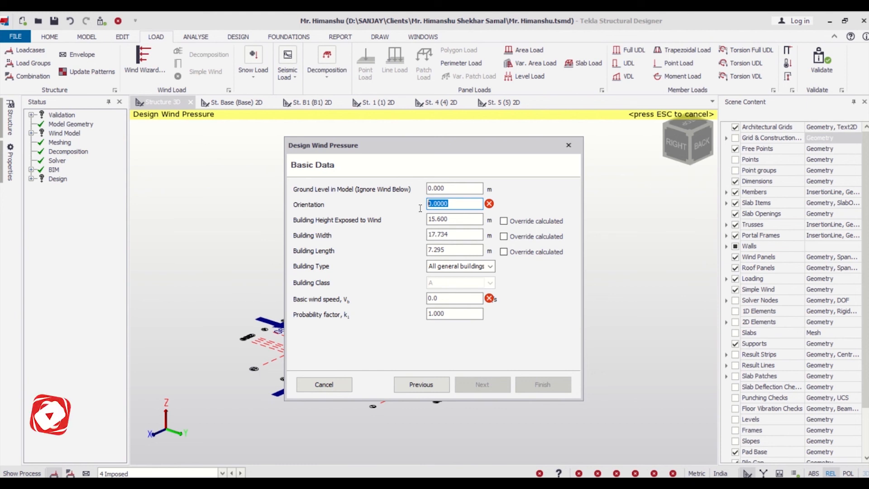
{"action": "type", "text": "90"}
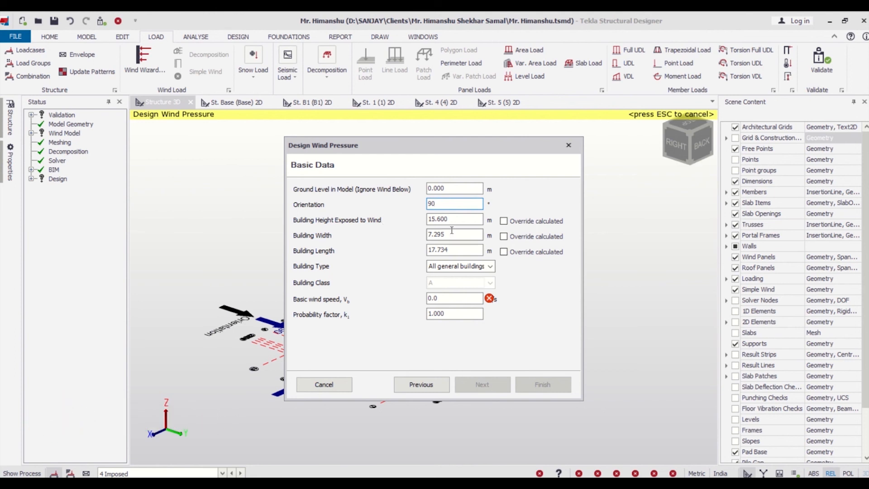
{"action": "left_click", "coordinate": [453, 298]}
{"action": "type", "text": "50"}
{"action": "left_click", "coordinate": [466, 390]}
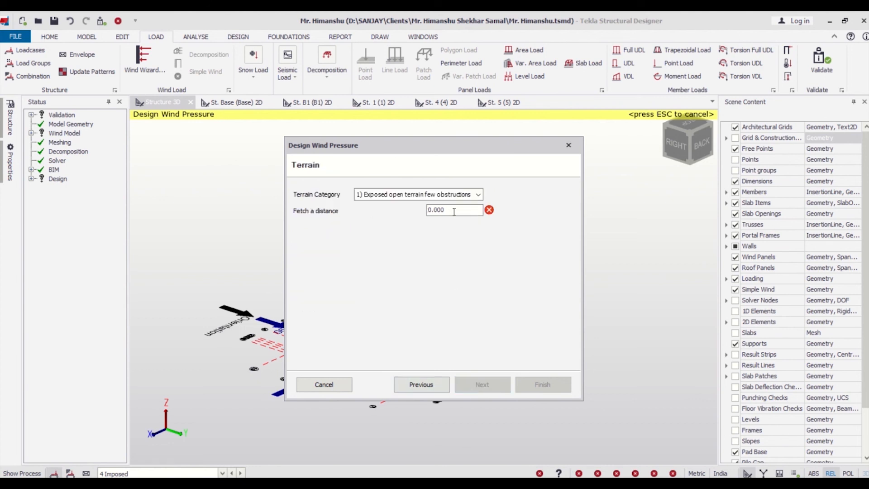
- Set the terrain category to 3) Terrain with numerous closely spaced obstructions with a fetch distance of 5 m, and finish the wizard
{"action": "left_click", "coordinate": [477, 195]}
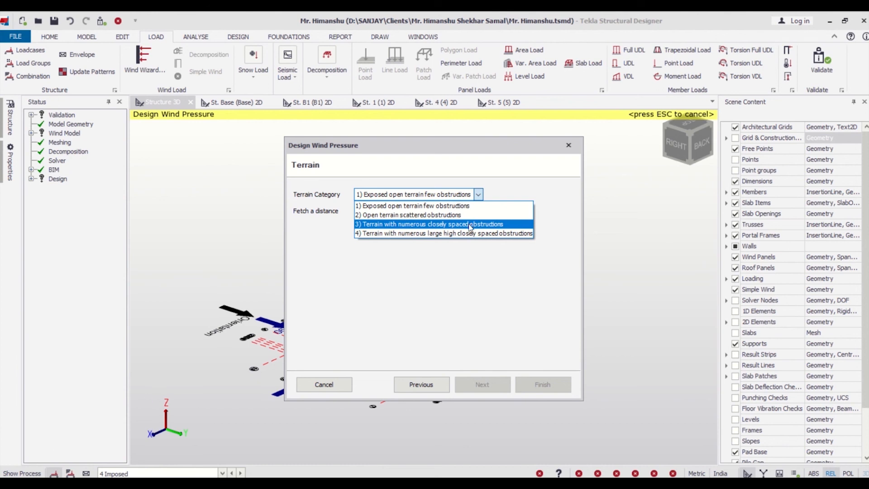
{"action": "left_click", "coordinate": [471, 225]}
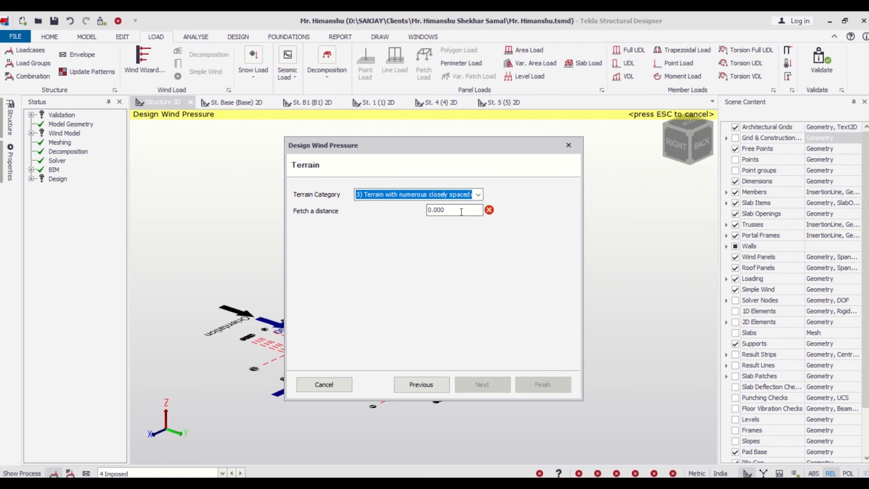
{"action": "left_click", "coordinate": [461, 212]}
{"action": "type", "text": "5"}
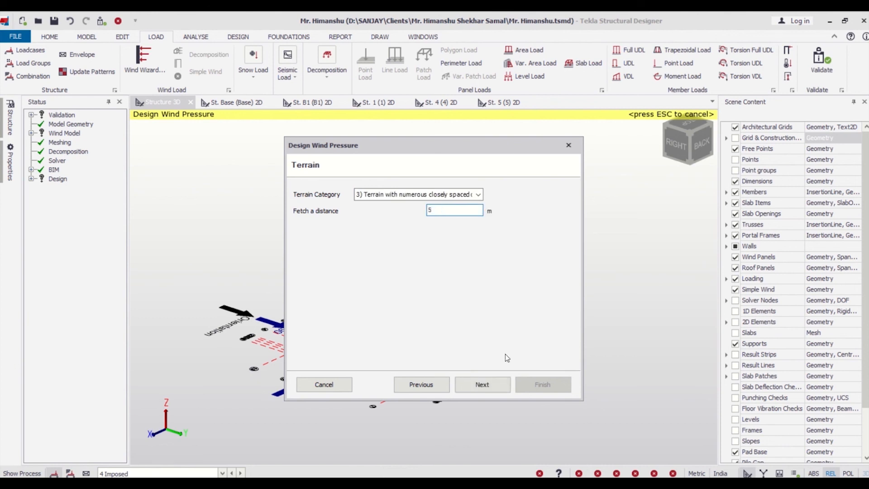
{"action": "left_click", "coordinate": [482, 384]}
{"action": "left_click", "coordinate": [543, 385]}
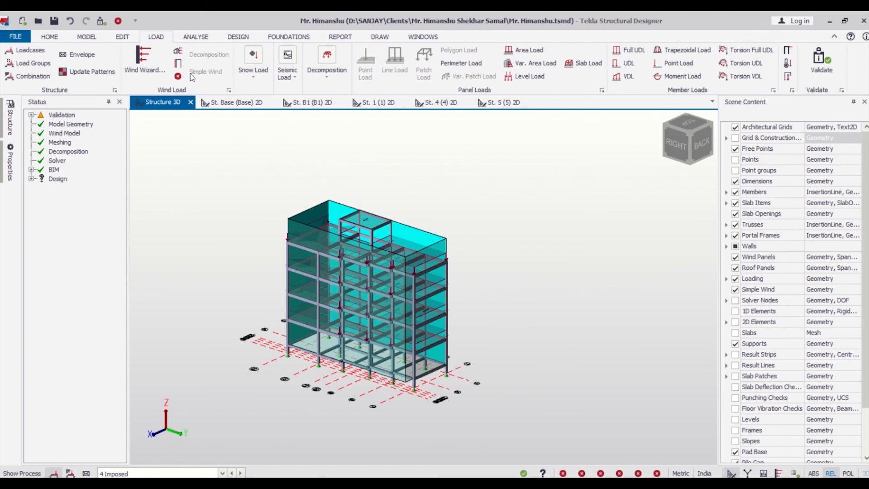
- Add four wind loadcases to the wind loadcase list
{"action": "left_click", "coordinate": [178, 64]}
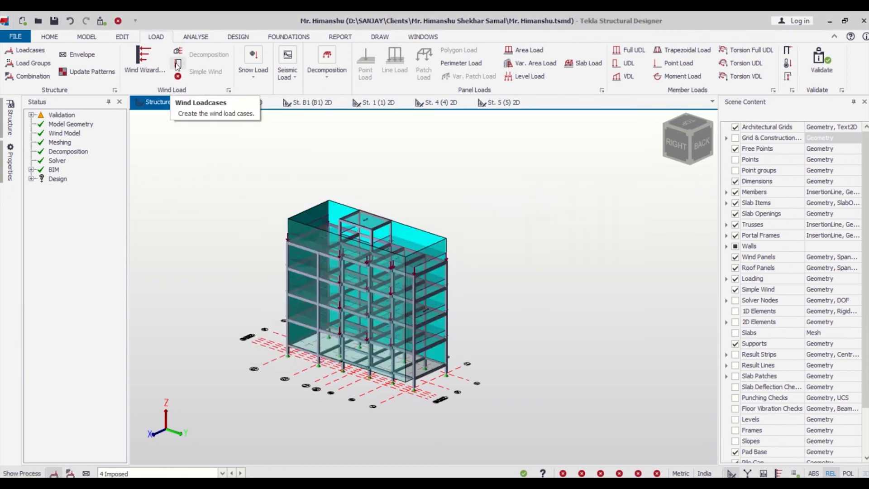
{"action": "left_click", "coordinate": [177, 64]}
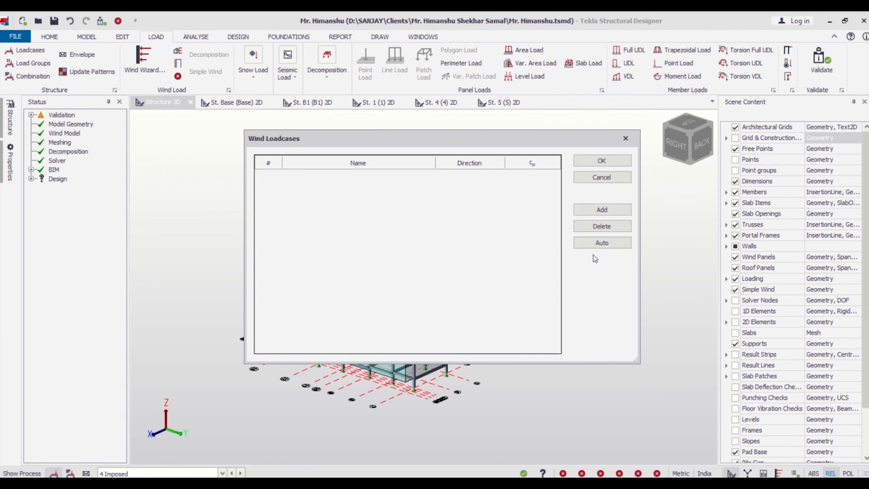
{"action": "left_click", "coordinate": [607, 210]}
{"action": "left_click", "coordinate": [606, 210]}
{"action": "left_click", "coordinate": [606, 210]}
{"action": "left_click", "coordinate": [607, 210]}
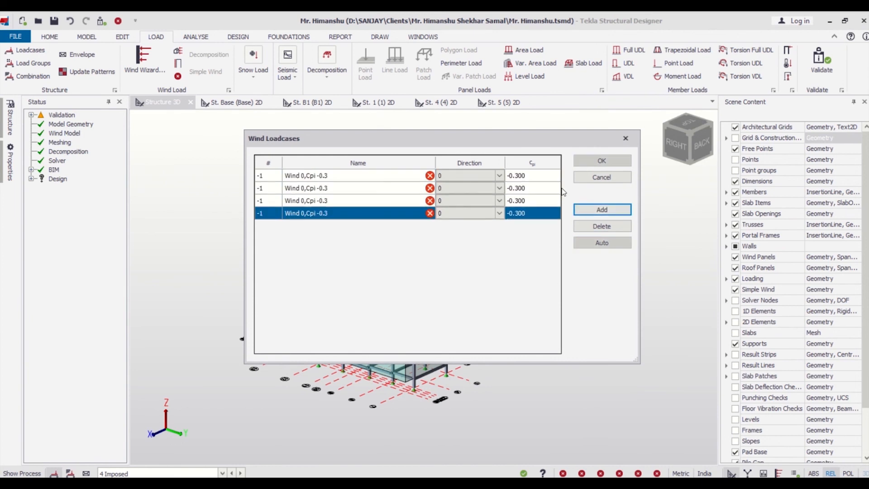
- Set the directions of the second, third and fourth wind loadcases to 90, 180 and 270, and accept the loadcases
{"action": "left_click", "coordinate": [499, 188]}
{"action": "left_click", "coordinate": [499, 188]}
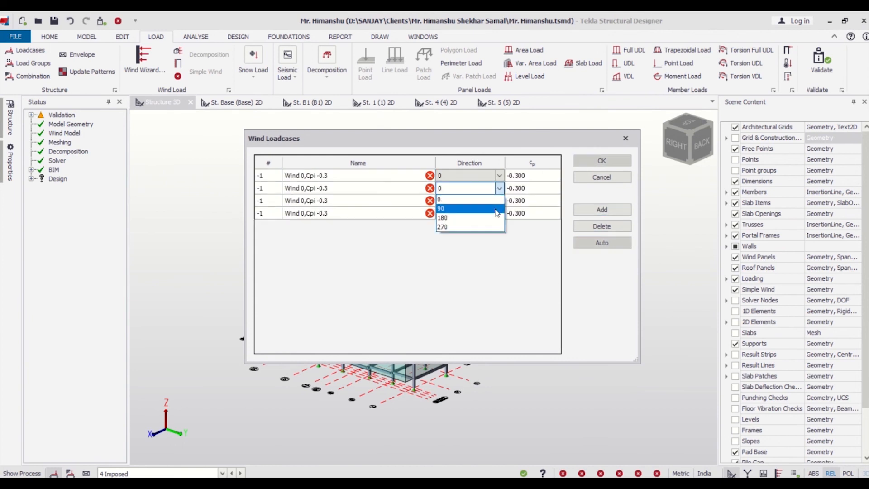
{"action": "left_click", "coordinate": [496, 209]}
{"action": "left_click", "coordinate": [500, 201]}
{"action": "left_click", "coordinate": [499, 200]}
{"action": "left_click", "coordinate": [497, 230]}
{"action": "left_click", "coordinate": [499, 213]}
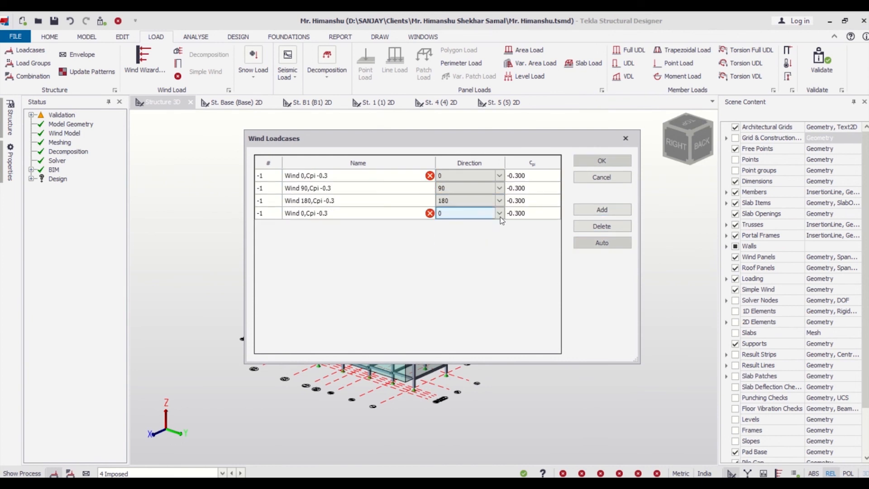
{"action": "left_click", "coordinate": [500, 215]}
{"action": "left_click", "coordinate": [479, 251]}
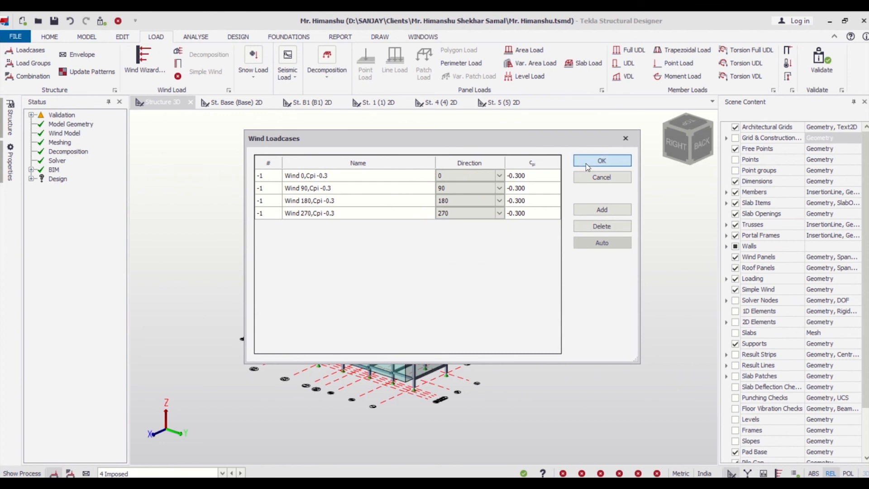
{"action": "left_click", "coordinate": [586, 164]}
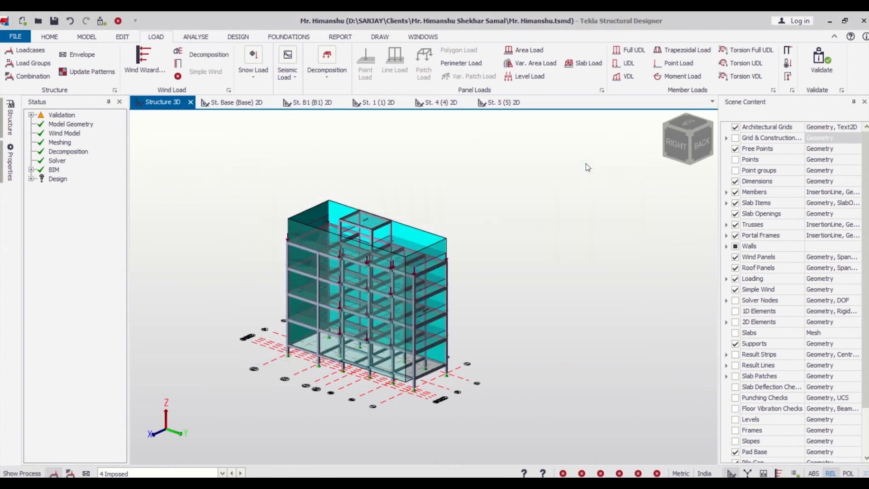
{"action": "mouse_move", "coordinate": [367, 345]}
{"action": "scroll", "coordinate": [368, 346], "scroll_direction": "up", "scroll_amount": 2}
{"action": "scroll", "coordinate": [610, 346], "scroll_direction": "down", "scroll_amount": 2}
{"action": "mouse_move", "coordinate": [610, 347]}
{"action": "right_mouse_down"}
{"action": "mouse_move", "coordinate": [601, 345]}
{"action": "mouse_move", "coordinate": [639, 322]}
{"action": "mouse_move", "coordinate": [618, 346]}
{"action": "right_mouse_up"}
{"action": "scroll", "coordinate": [623, 332], "scroll_direction": "up", "scroll_amount": 2}
{"action": "scroll", "coordinate": [622, 332], "scroll_direction": "down", "scroll_amount": 1}
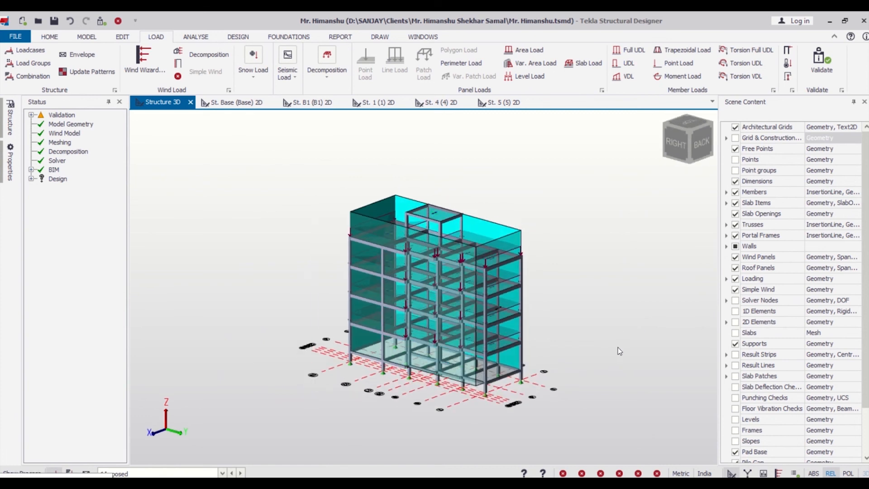